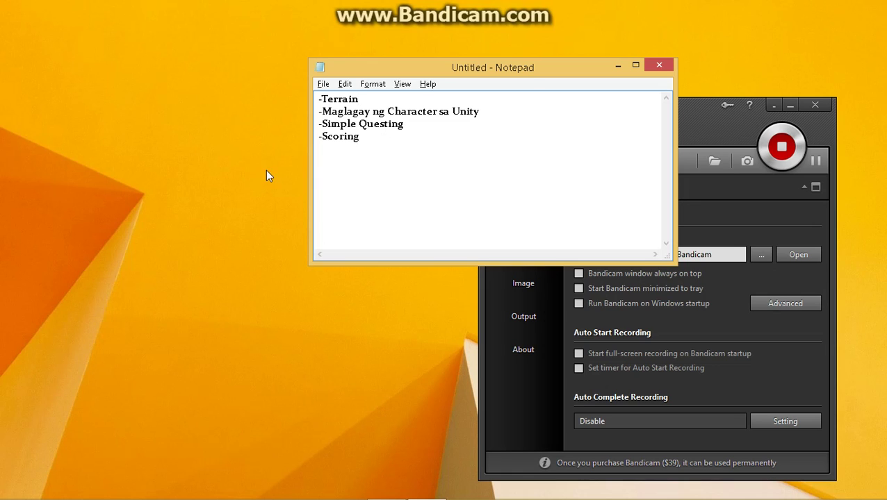
Minimize the Notepad topic list and show the hidden desktop icons
left_click(296, 164)
left_click(617, 65)
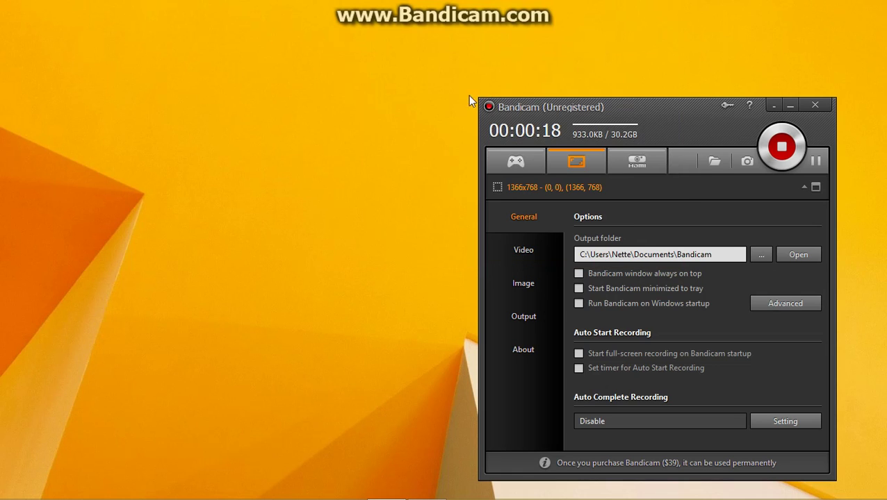
right_click(340, 127)
left_click(390, 72)
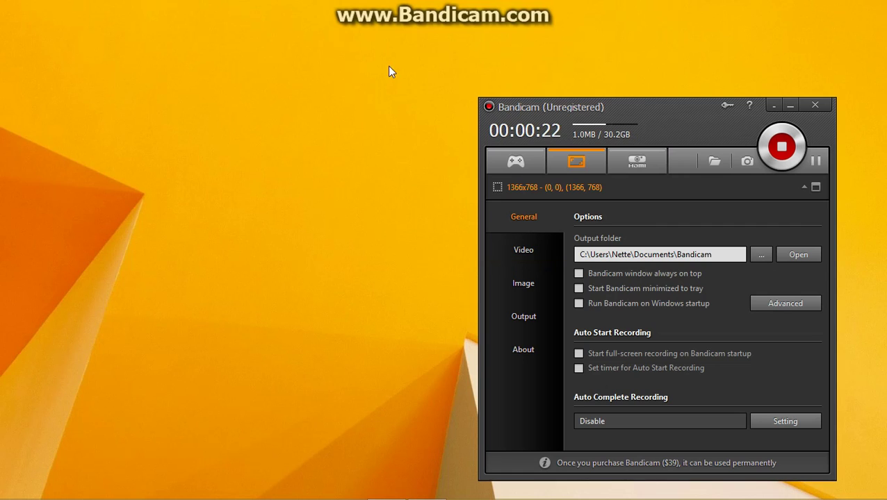
right_click(373, 99)
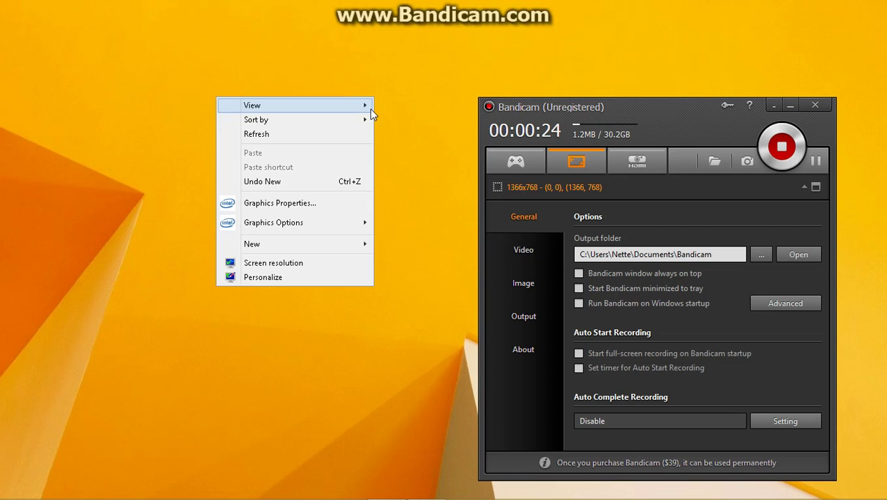
mouse_move(358, 112)
left_click(159, 186)
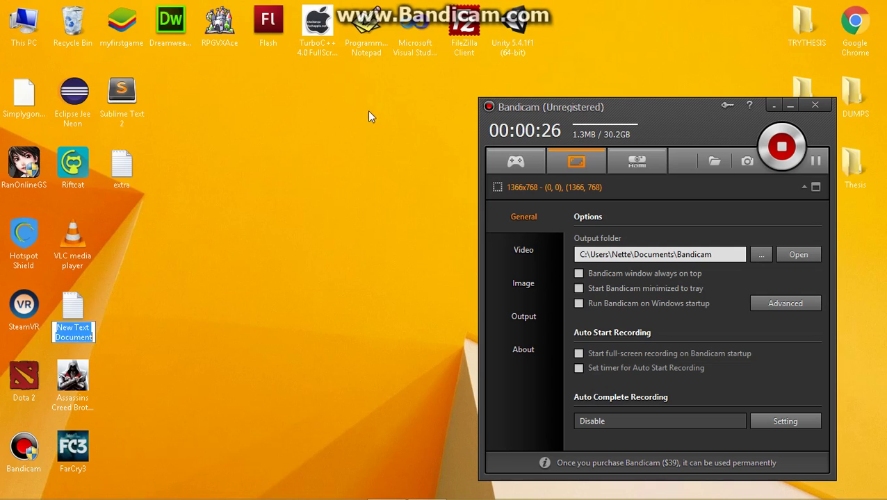
Hide the desktop icons again and move the Unity 5.4.1f1 launcher window clear of the Bandicam window
right_click(312, 123)
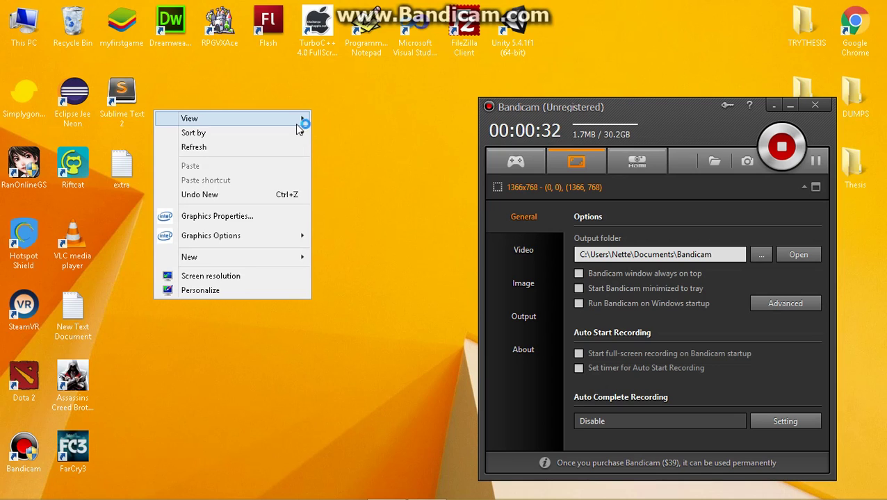
left_click(97, 199)
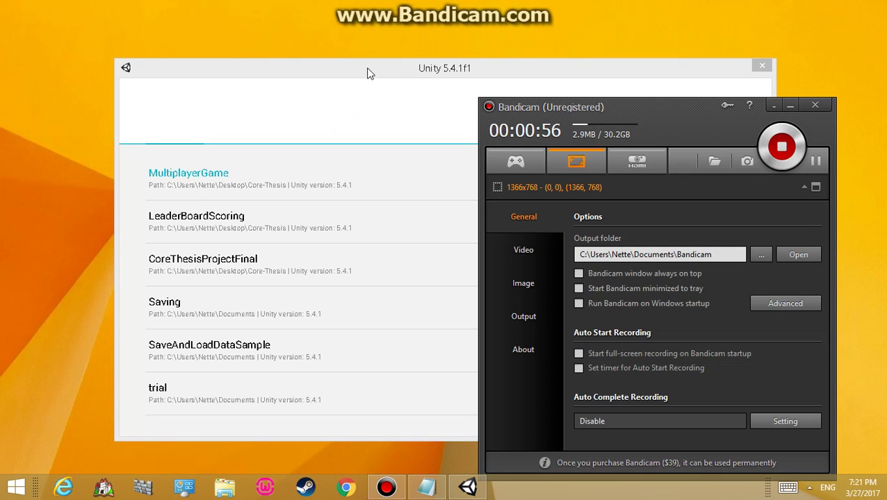
left_click_drag(353, 65, 284, 51)
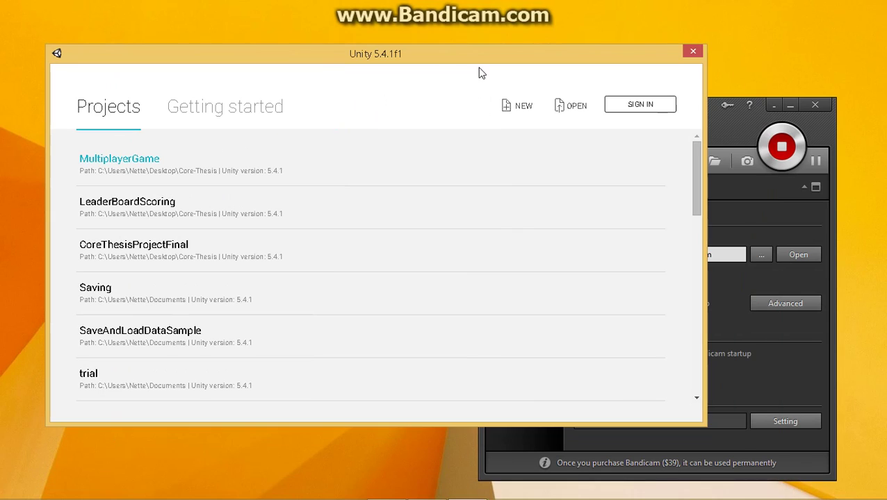
Create a new 3D Unity project named Game_Development in the Core-Thesis folder
left_click(523, 110)
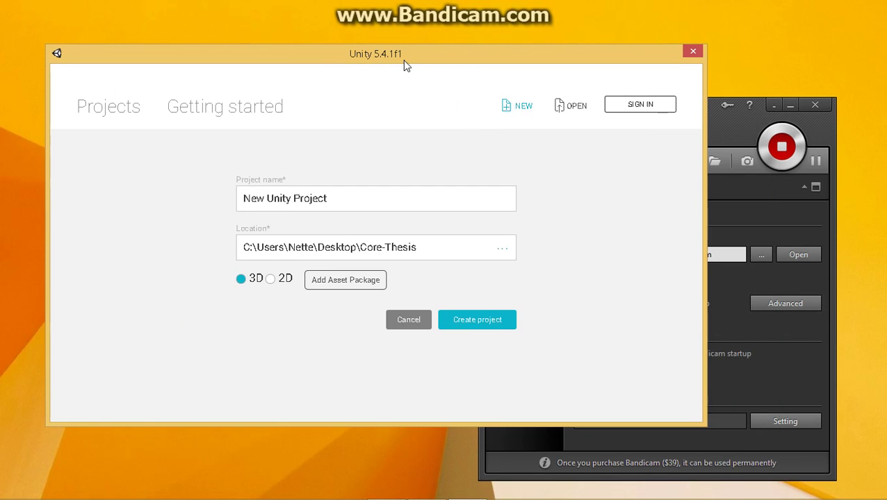
left_click_drag(383, 195, 244, 192)
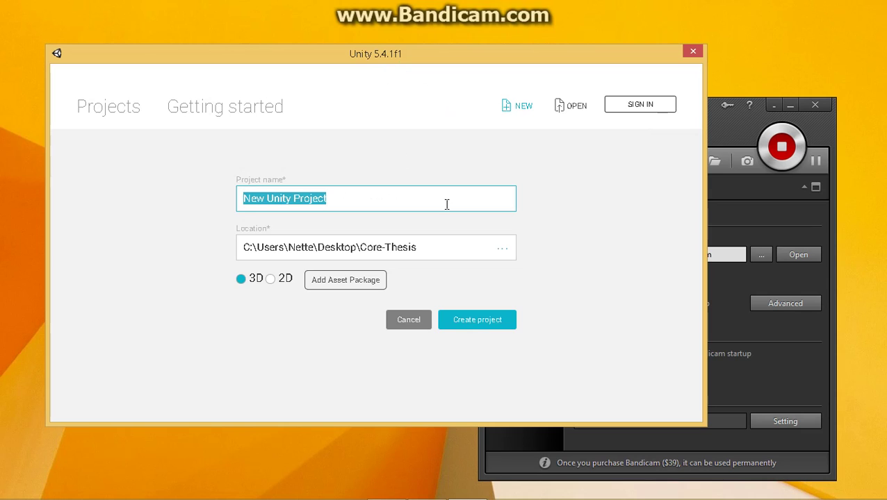
type("G")
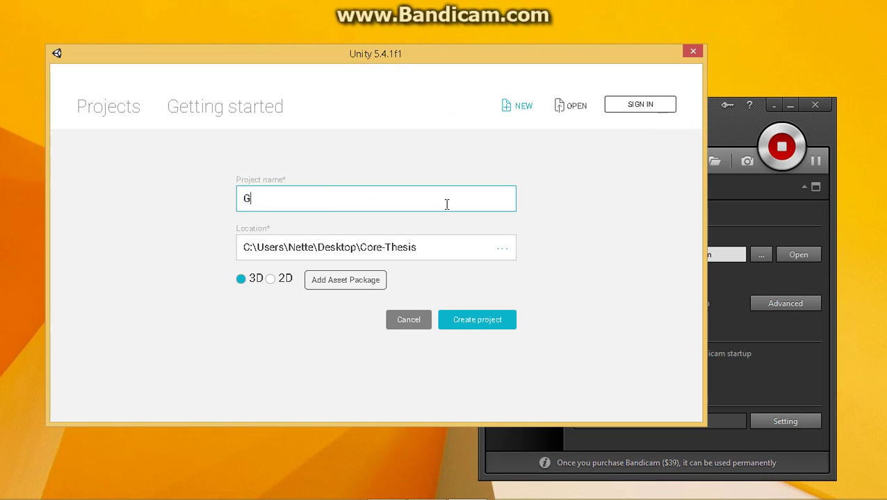
type("ame_Development")
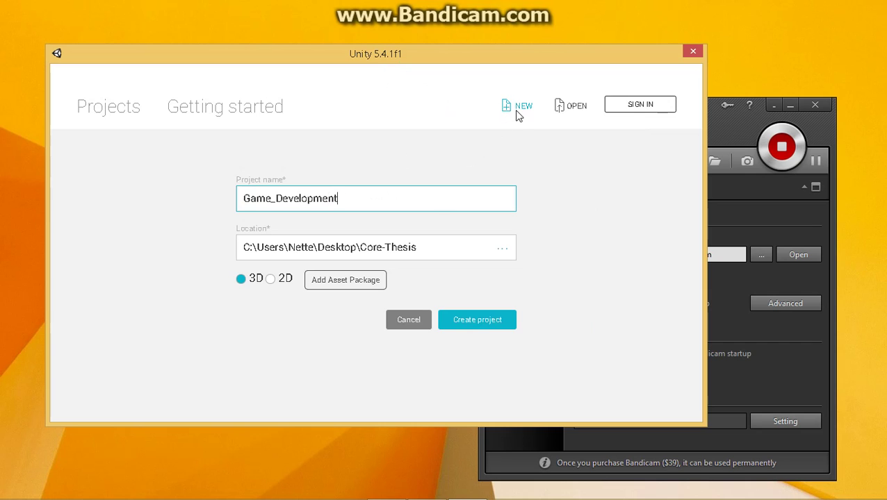
left_click(492, 321)
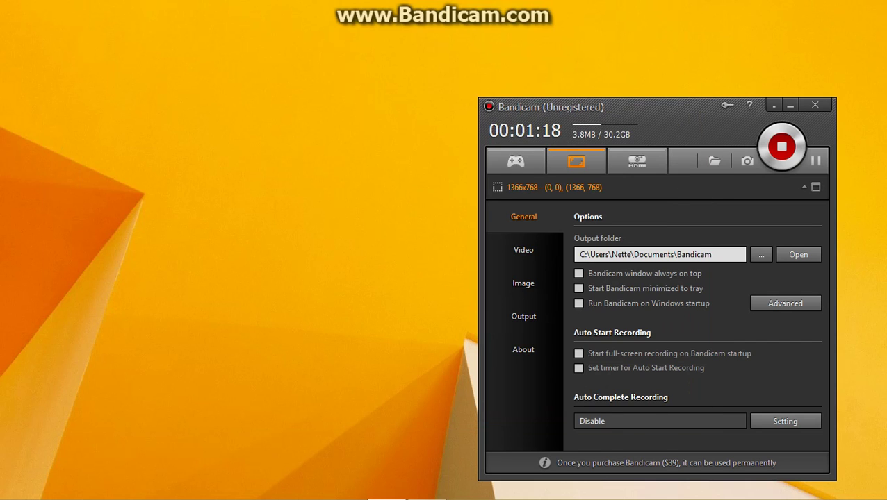
Minimize the Bandicam window and save all modified project assets, including ProjectSettings.asset
left_click(791, 106)
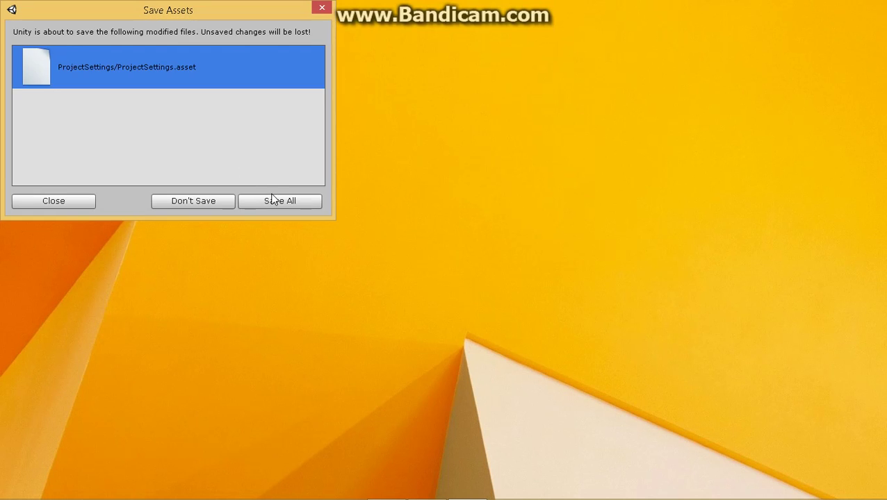
left_click(273, 201)
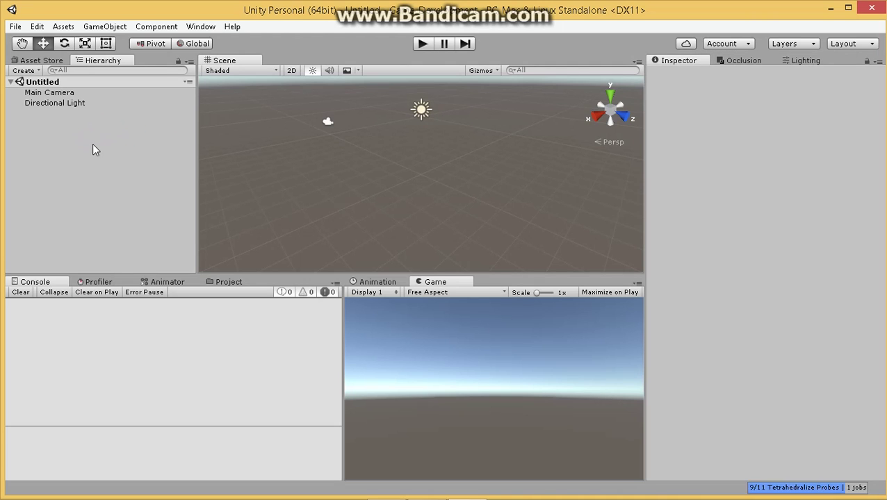
right_click(37, 119)
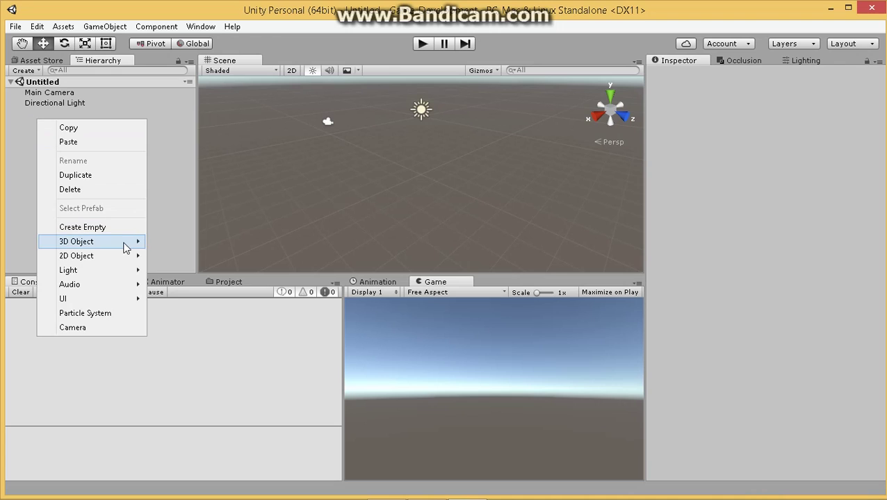
mouse_move(126, 248)
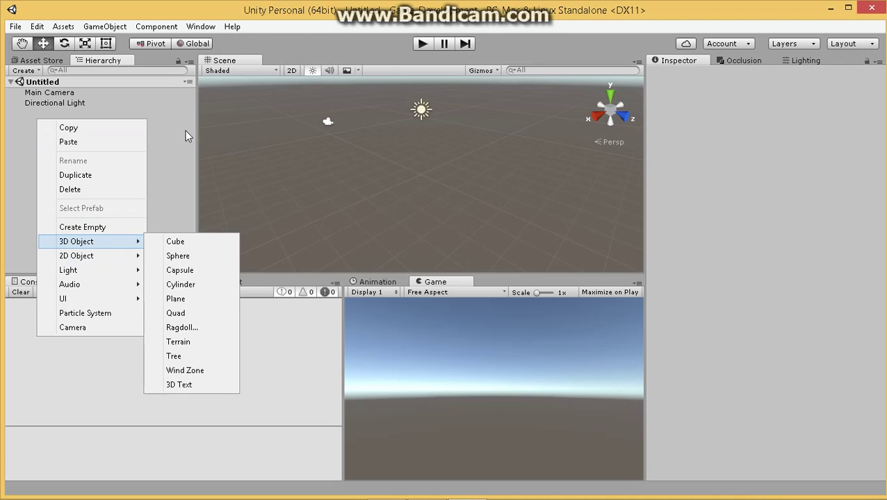
left_click(174, 188)
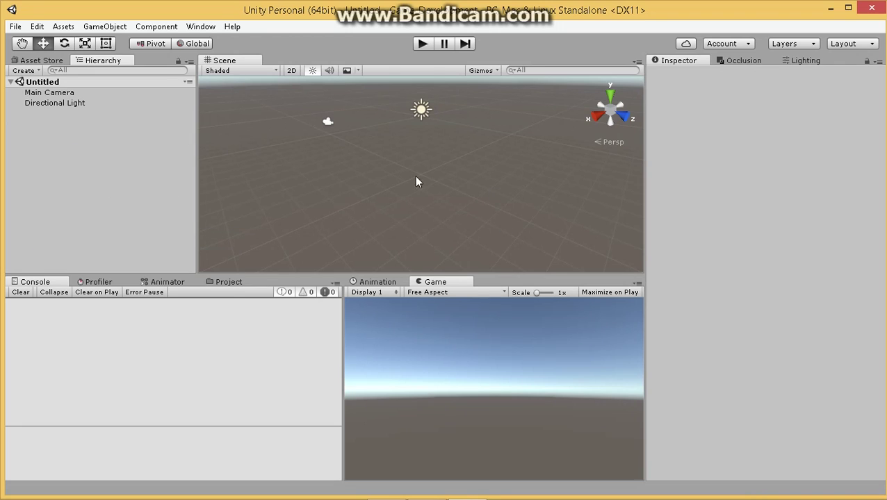
right_click_drag(358, 150, 278, 148)
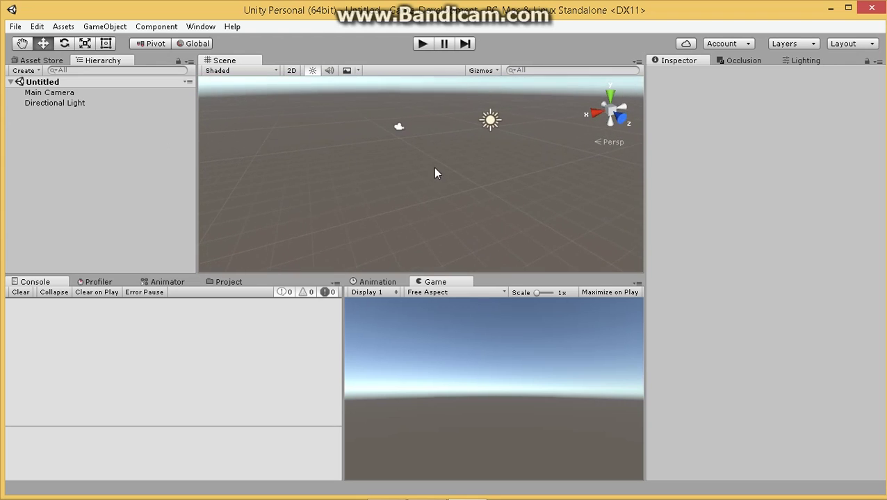
right_click_drag(435, 173, 409, 148)
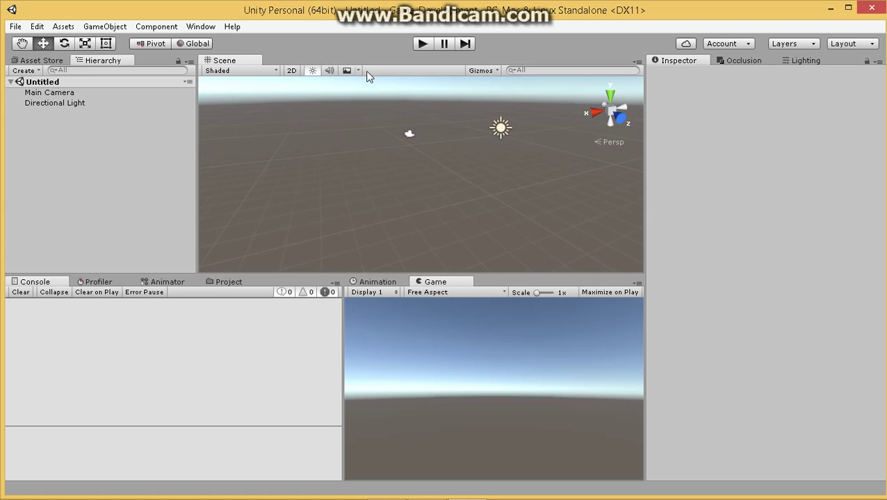
left_click(15, 28)
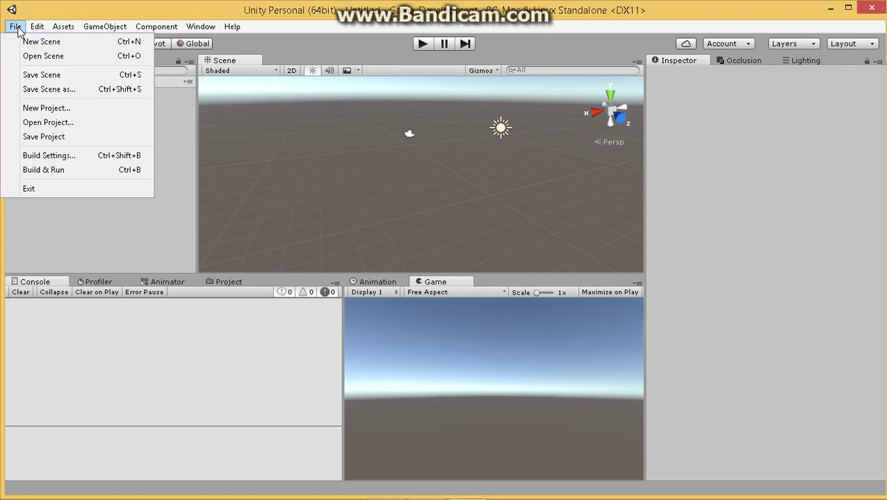
mouse_move(63, 26)
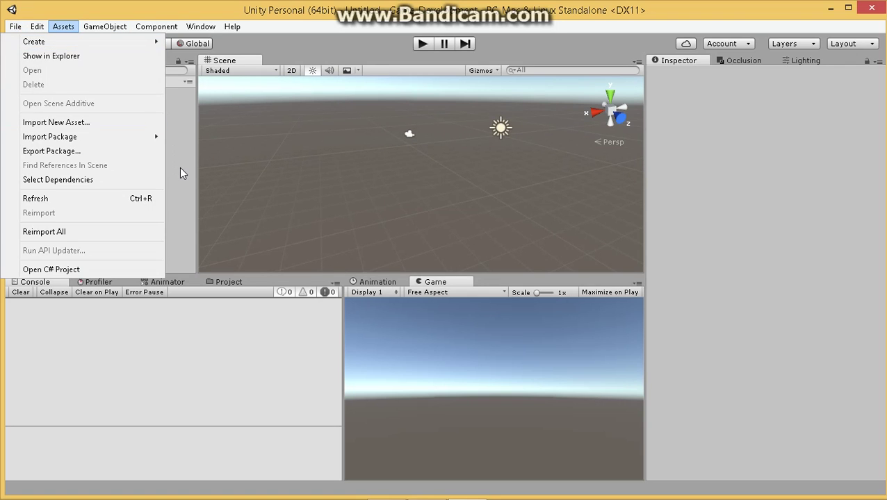
left_click(179, 169)
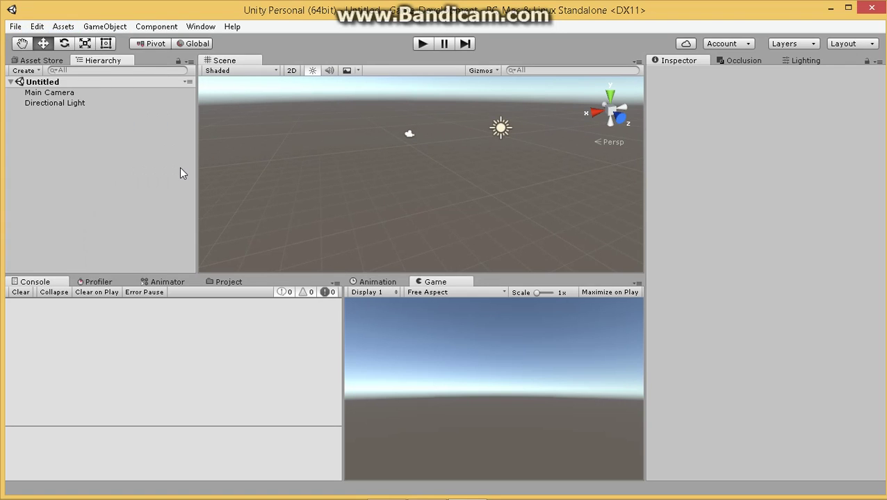
Add a 3D Terrain object to the untitled scene
right_click(41, 122)
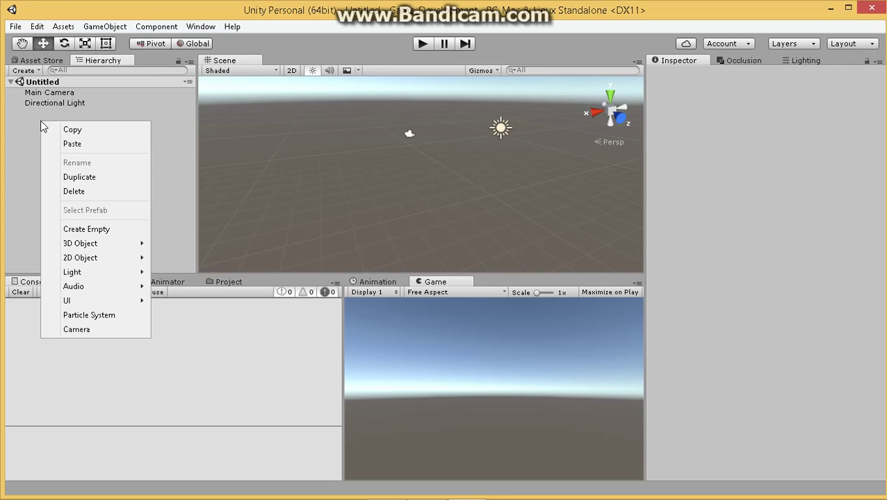
mouse_move(110, 243)
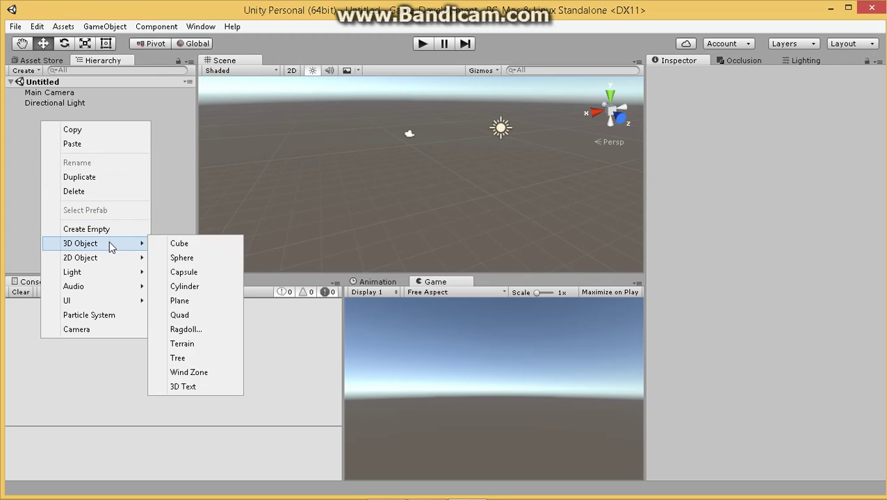
left_click(198, 345)
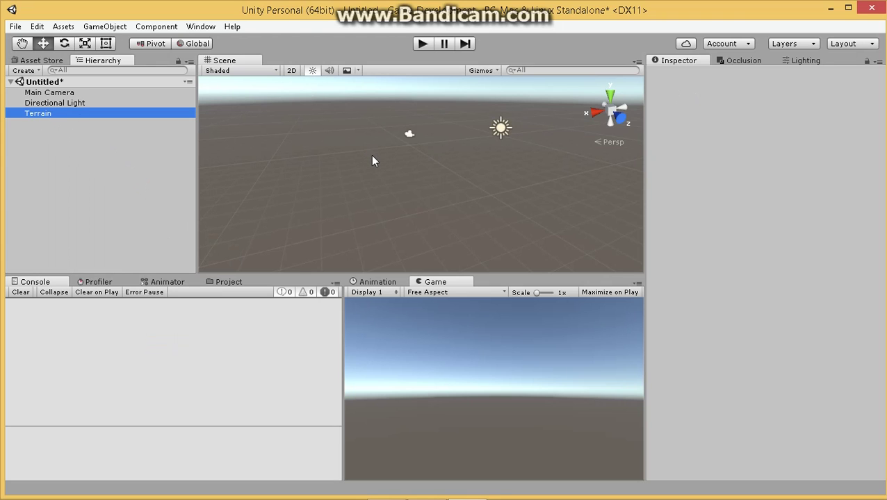
Set the terrain's width to 50 in its resolution settings
right_click_drag(381, 178, 496, 183)
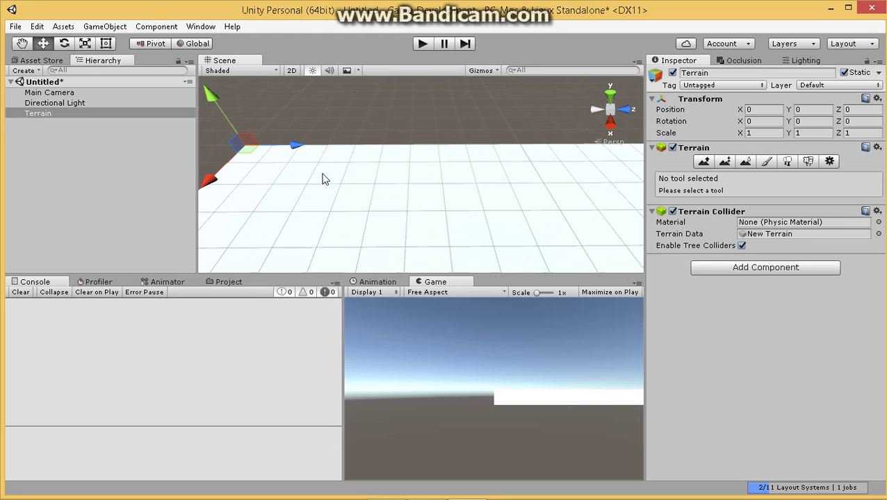
right_click_drag(323, 178, 517, 233)
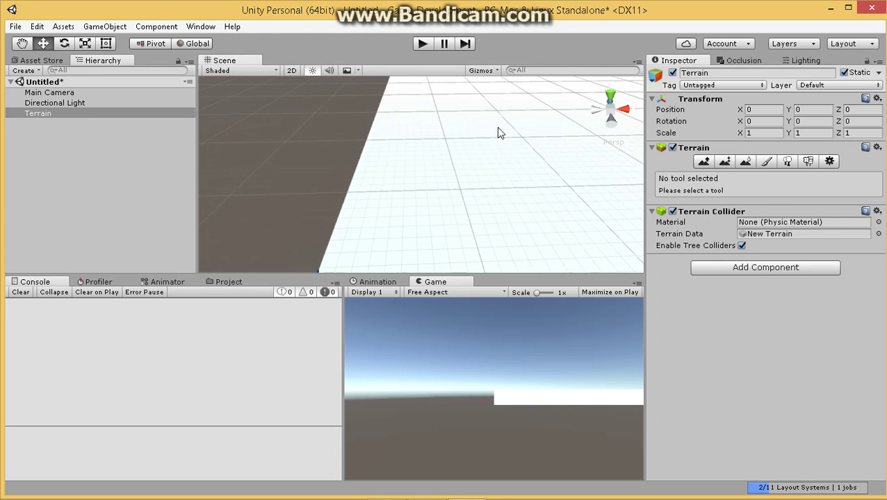
right_click_drag(499, 133, 517, 111)
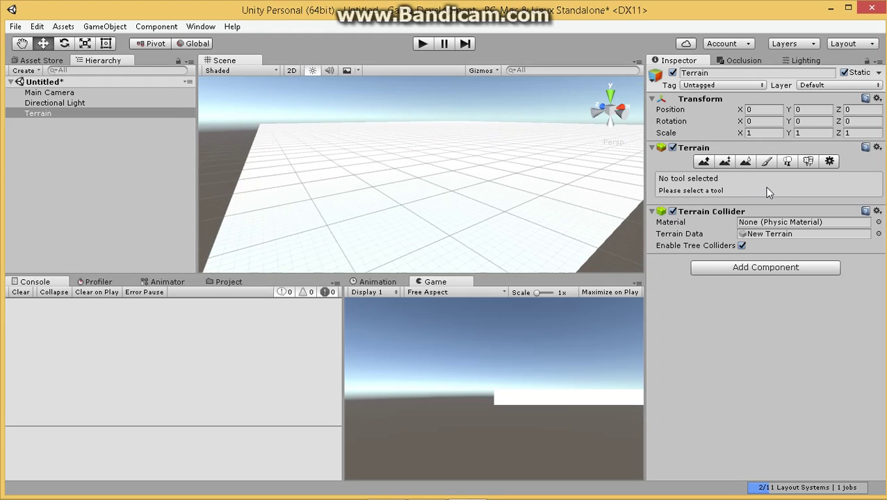
left_click(830, 160)
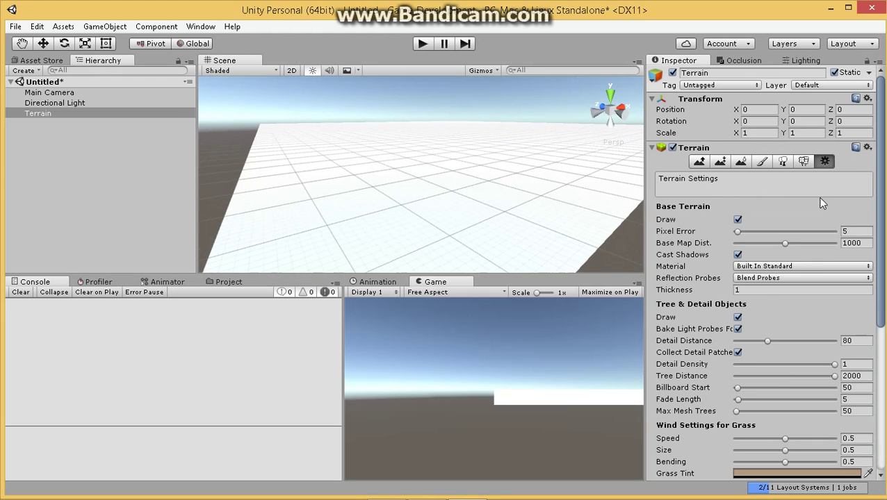
scroll(762, 272, "down", 2)
scroll(762, 276, "down", 8)
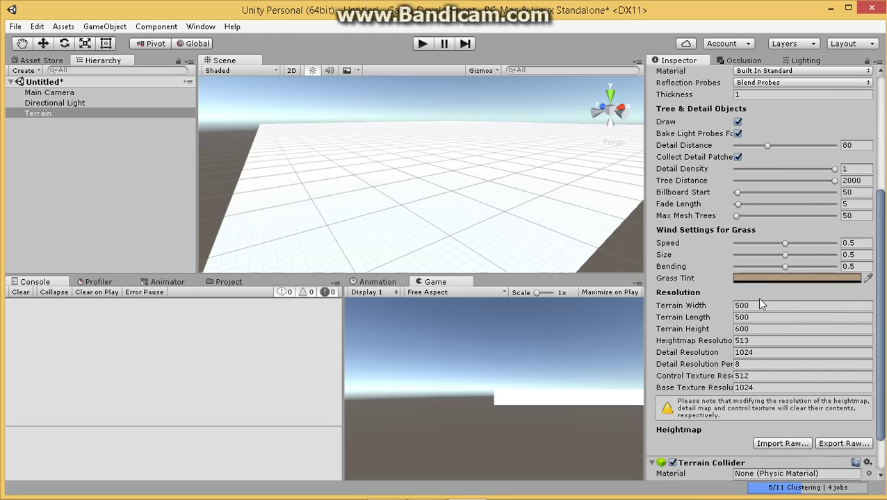
left_click(763, 305)
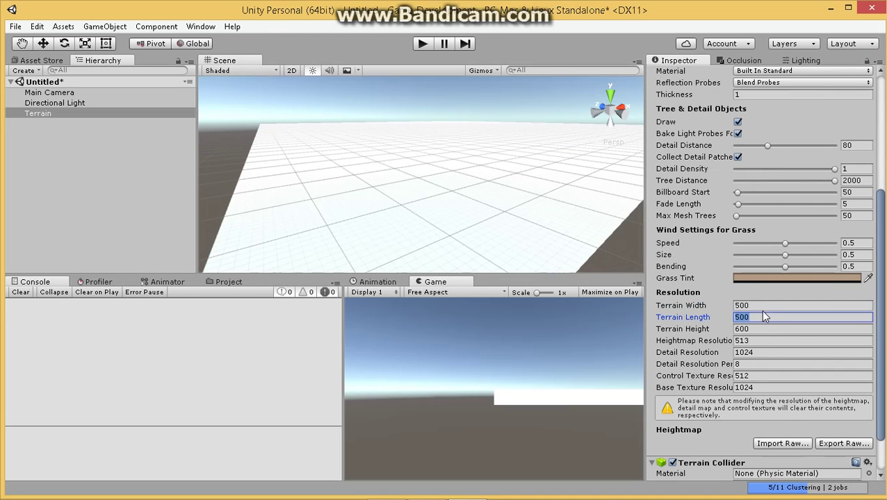
left_click(763, 304)
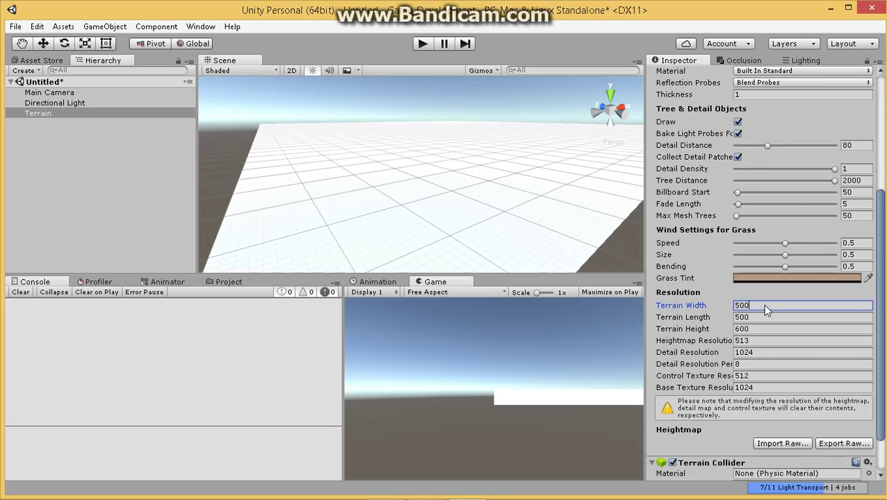
double_click(771, 306)
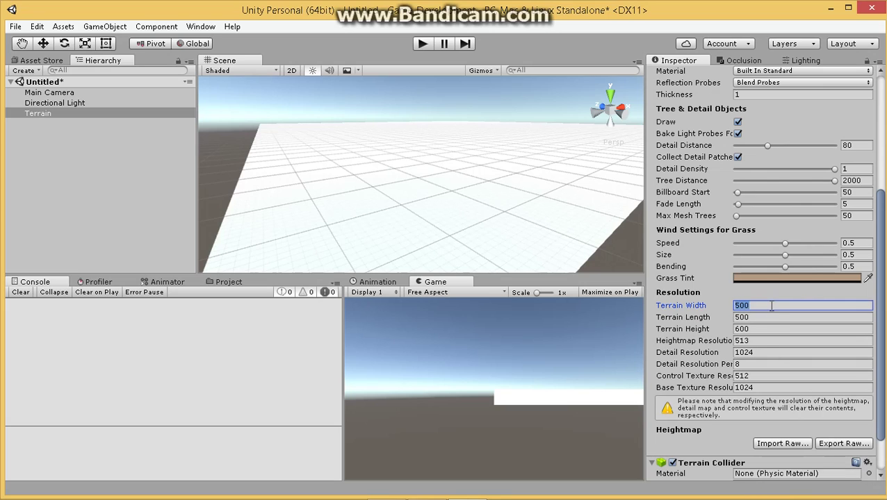
type("50")
Set the terrain's length to 50
left_click(756, 318)
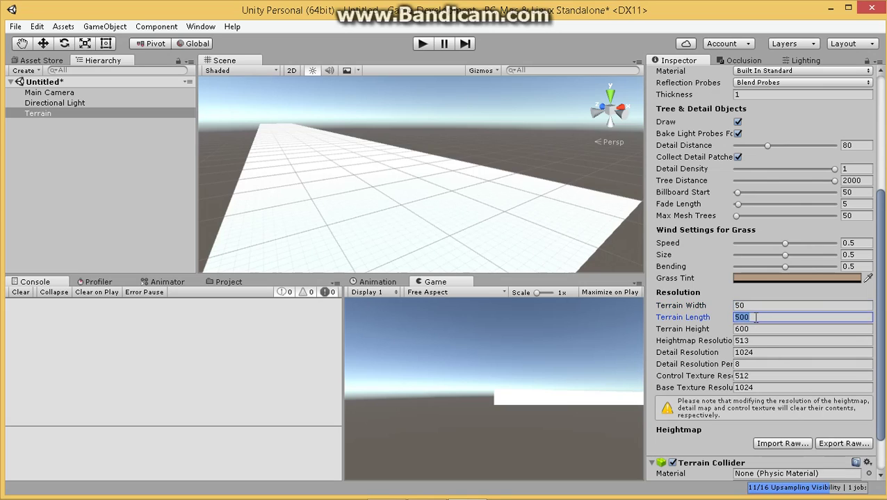
type("5")
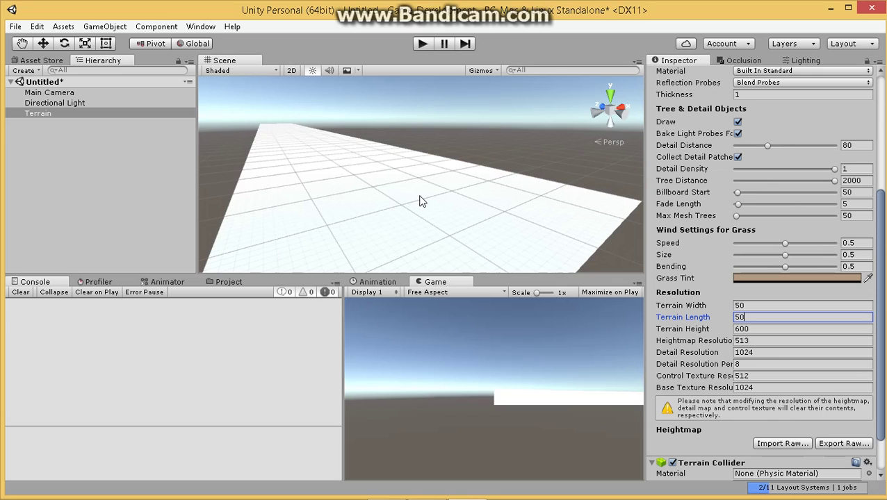
key("Return")
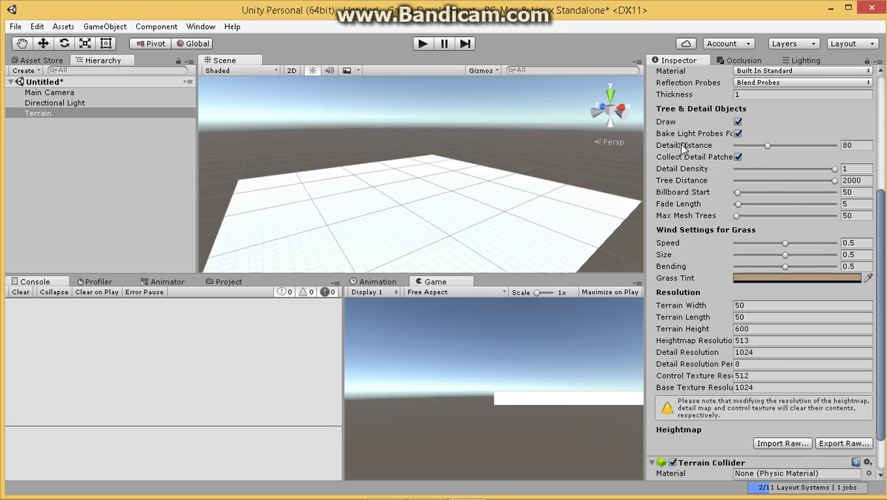
scroll(681, 129, "up", 5)
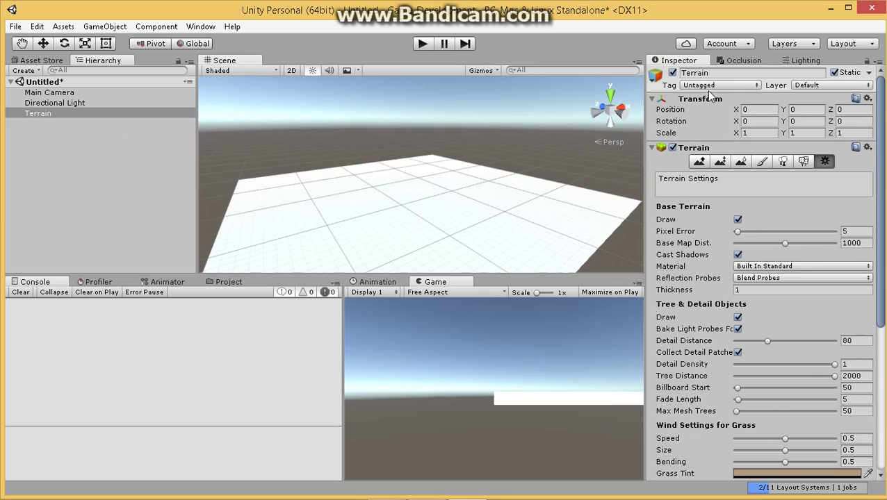
Set the Main Camera's Z position to 0
left_click(66, 93)
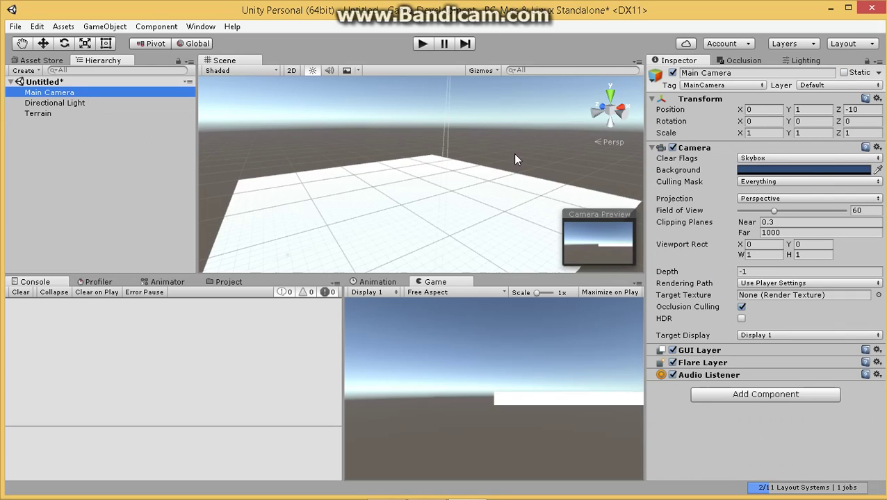
right_click_drag(514, 155, 479, 184)
left_click(857, 112)
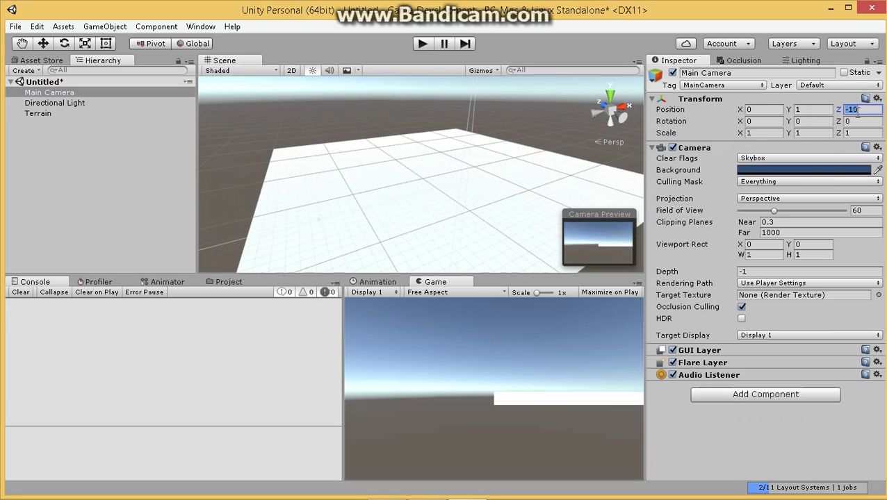
type("0")
Move the Main Camera up and along the terrain's near edge, to about X 11, Y 9.2, Z -1.6
right_click_drag(541, 130, 422, 211)
key("w")
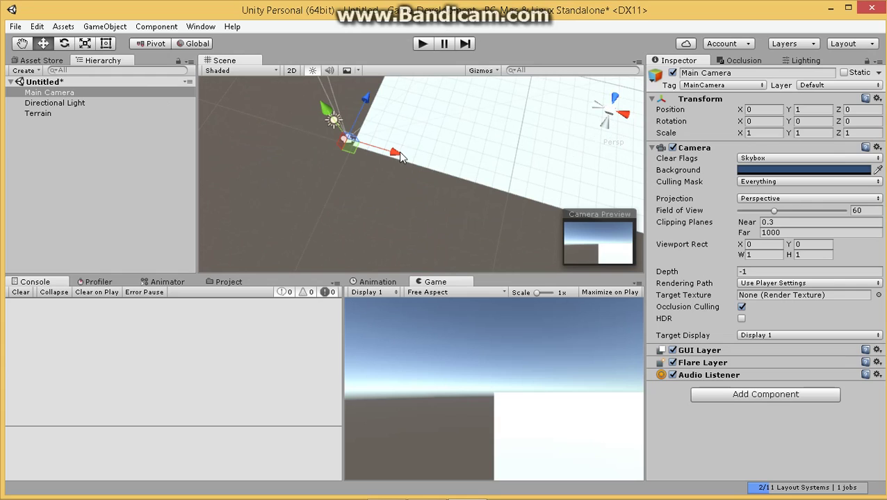
left_click(437, 159)
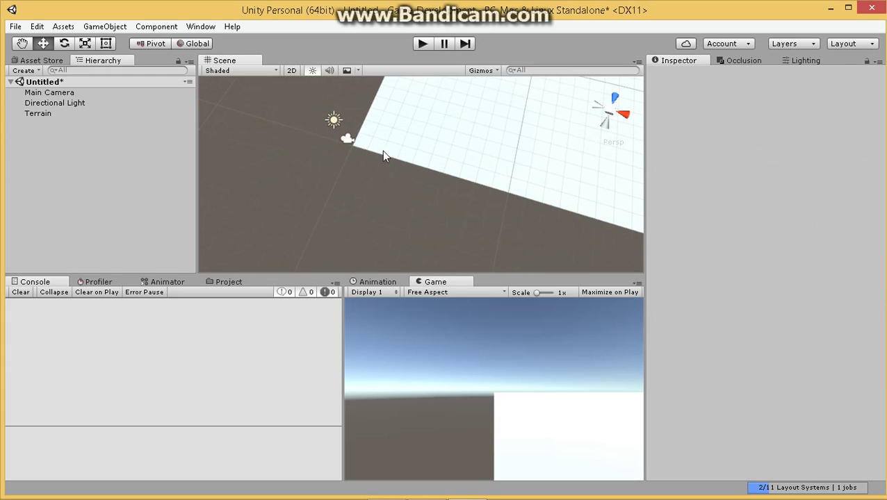
left_click(369, 151)
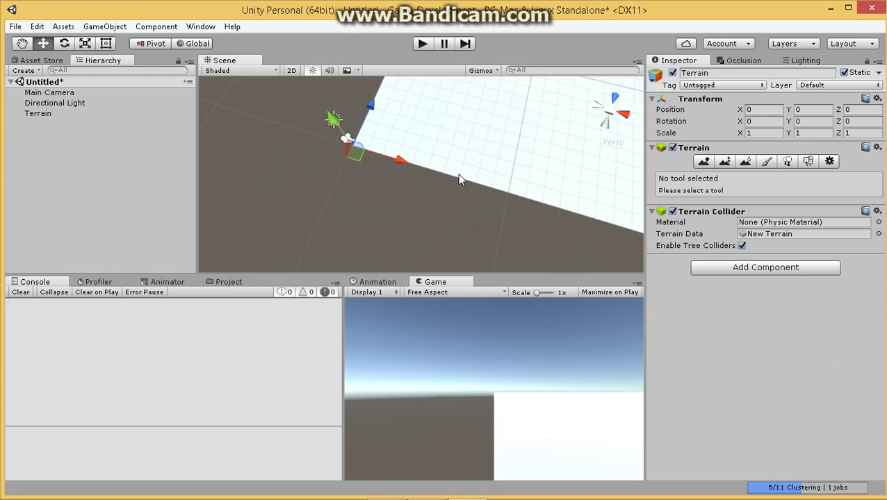
left_click_drag(435, 174, 498, 187)
left_click(68, 94)
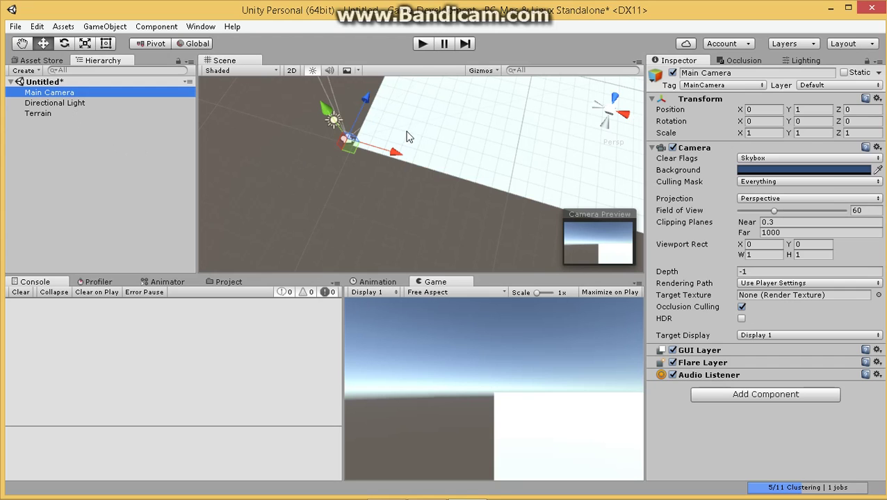
left_click_drag(394, 152, 410, 212)
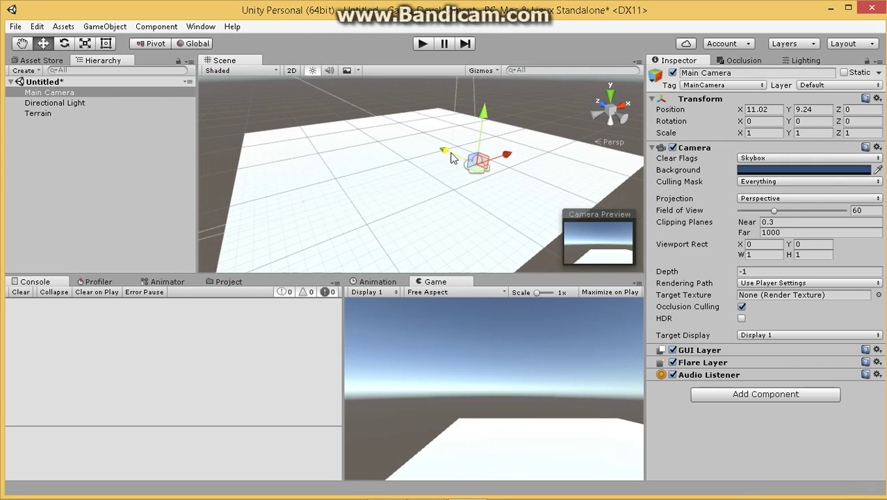
left_click_drag(444, 154, 474, 177)
left_click_drag(449, 132, 494, 159, "alt")
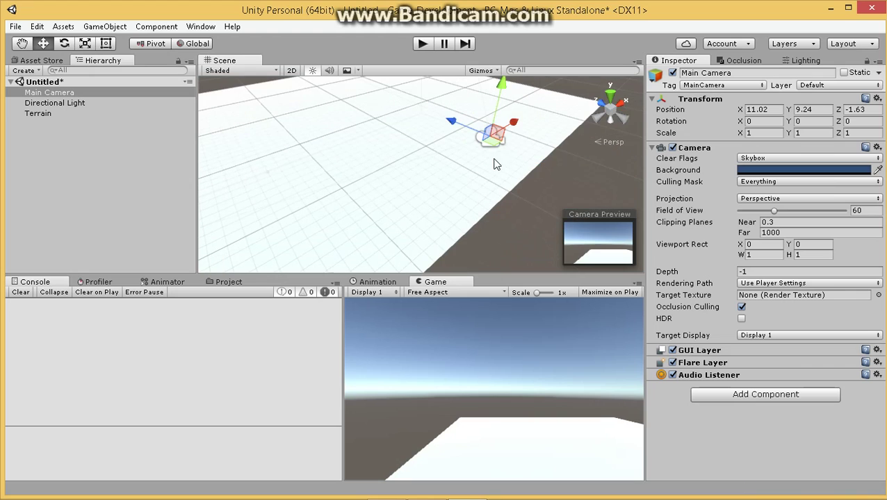
Tilt the Main Camera down to about 12.6 degrees around X and move it to about X 16.9
key("e")
left_click_drag(535, 109, 645, 108)
key("w")
left_click_drag(425, 145, 306, 120, "alt")
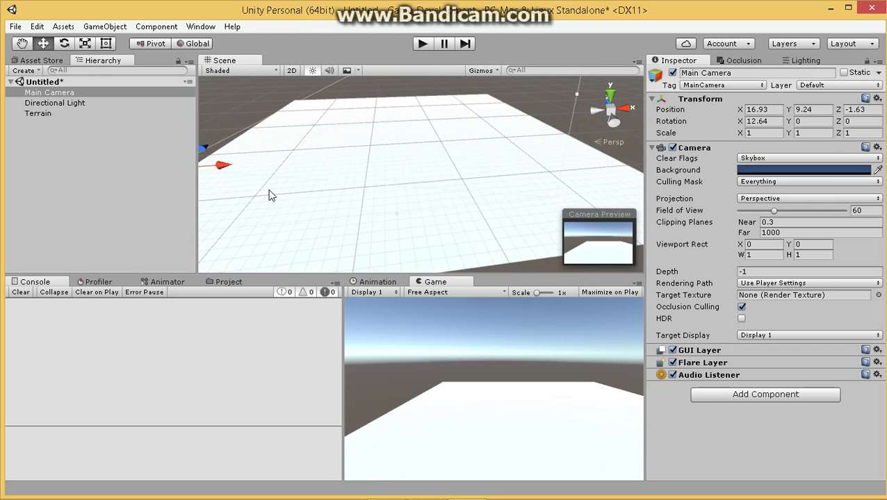
right_click_drag(353, 183, 281, 184)
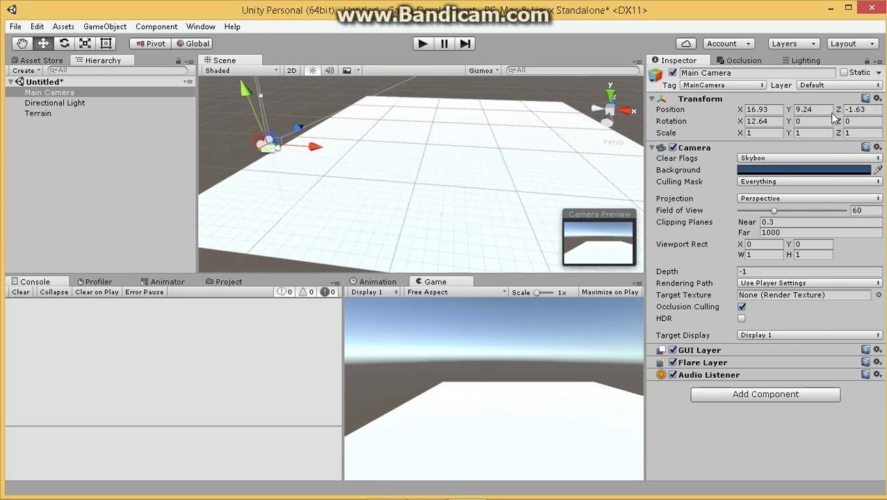
Show the project's assets and activate the Raise / Lower Terrain tool on the Terrain with the solid round brush
left_click(43, 113)
left_click(224, 283)
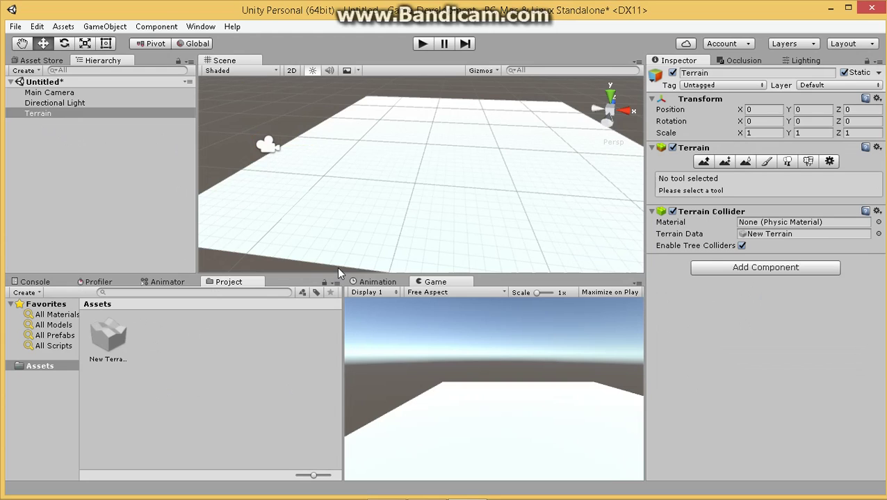
left_click(702, 164)
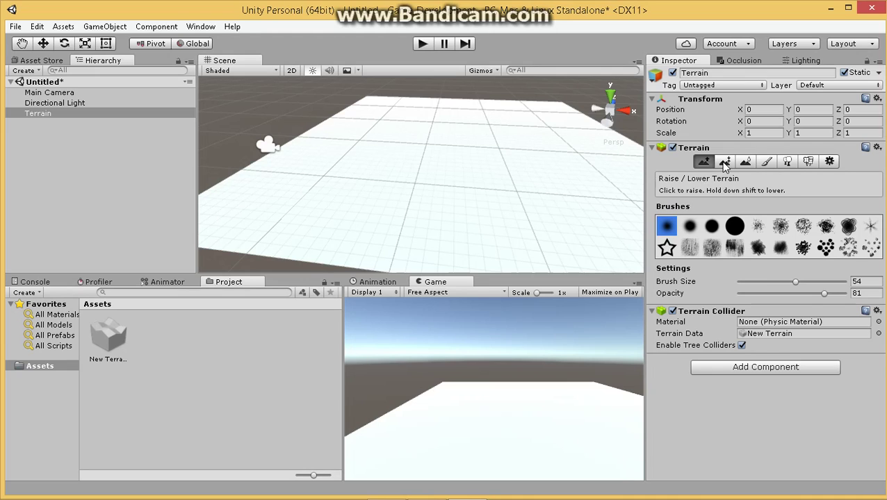
left_click(724, 163)
left_click(745, 163)
left_click(704, 163)
left_click(735, 226)
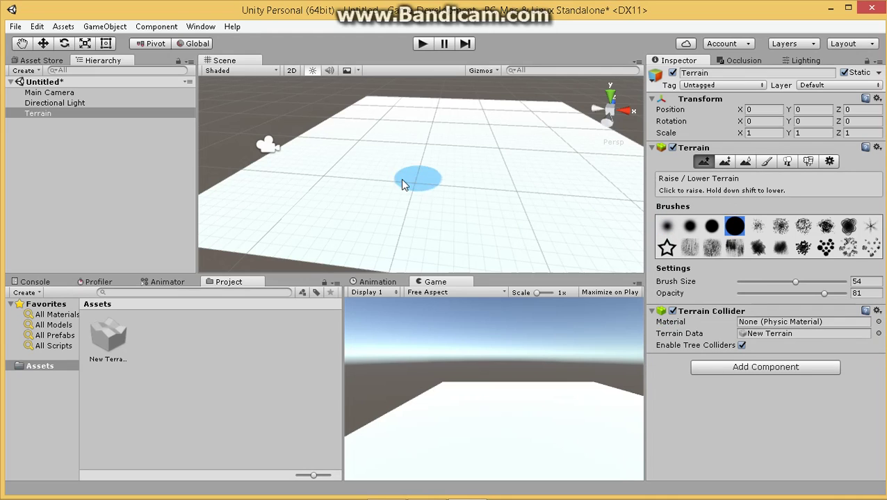
Raise several cylindrical columns and a tall stepped tower on the terrain near the camera
left_click(356, 185)
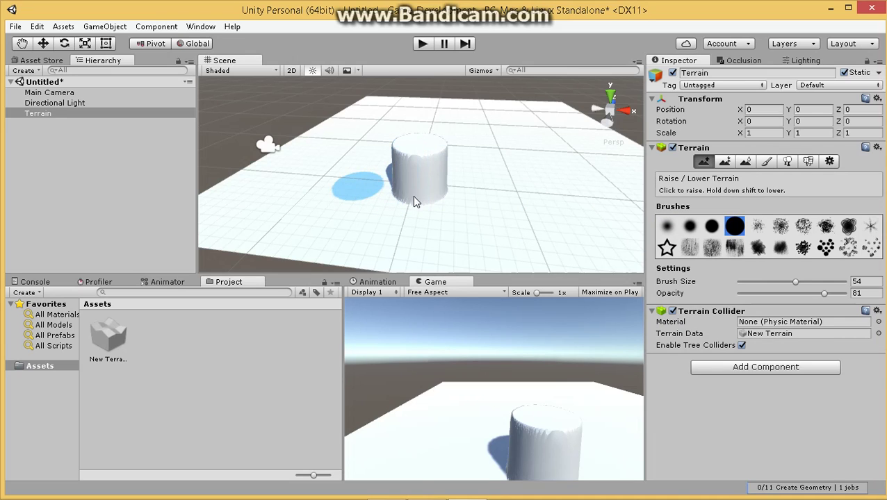
left_click(412, 195)
left_click(375, 216)
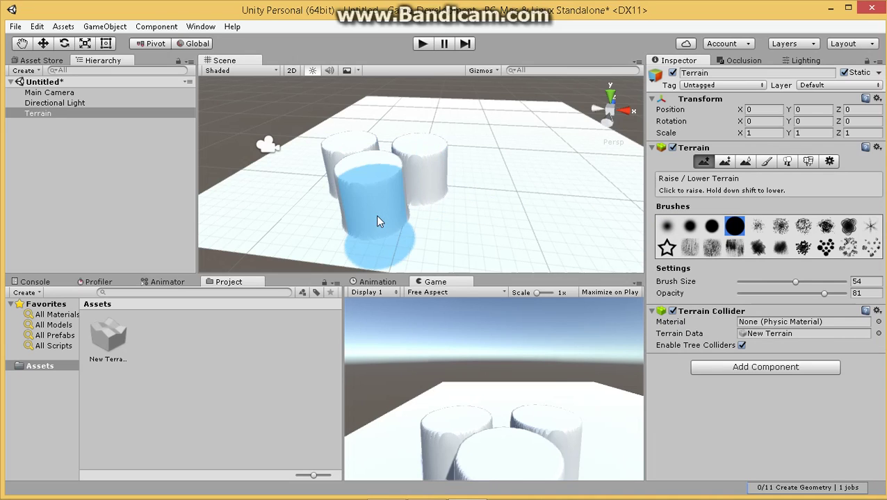
left_click(442, 210)
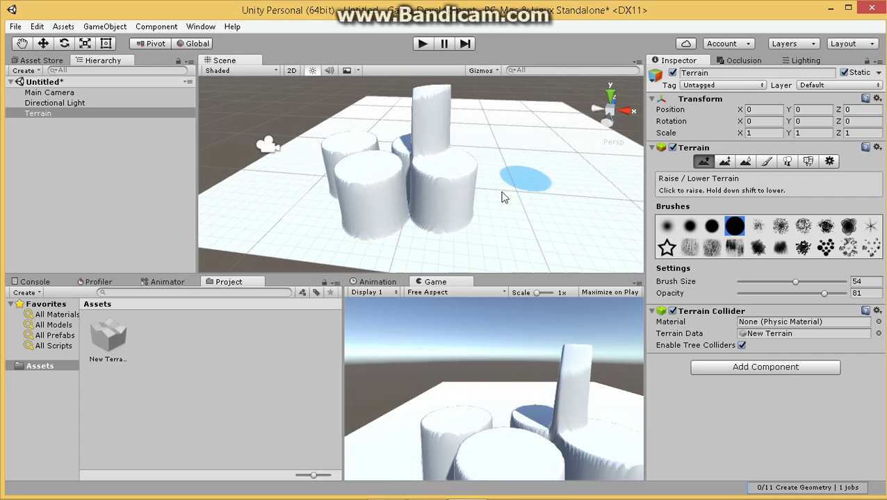
mouse_move(515, 184)
right_mouse_down()
mouse_move(499, 134)
mouse_move(399, 164)
mouse_move(336, 236)
mouse_move(349, 241)
mouse_move(452, 214)
mouse_move(414, 212)
right_mouse_up()
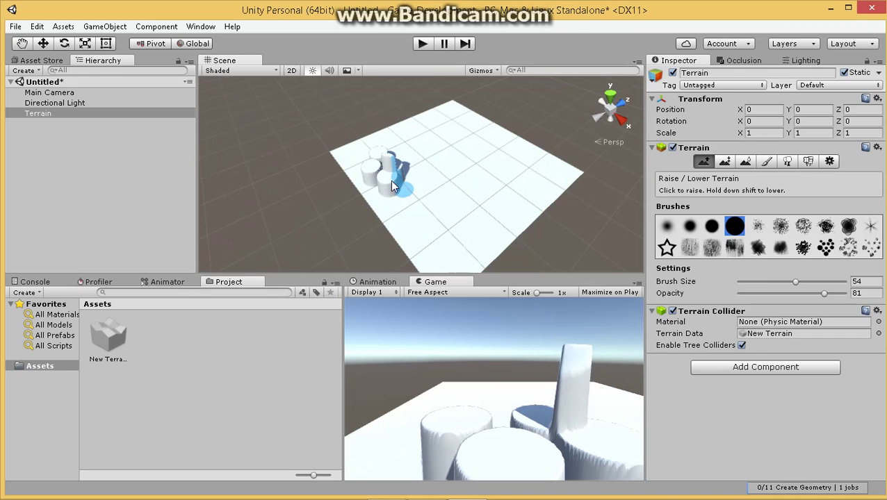
left_click_drag(390, 180, 431, 195)
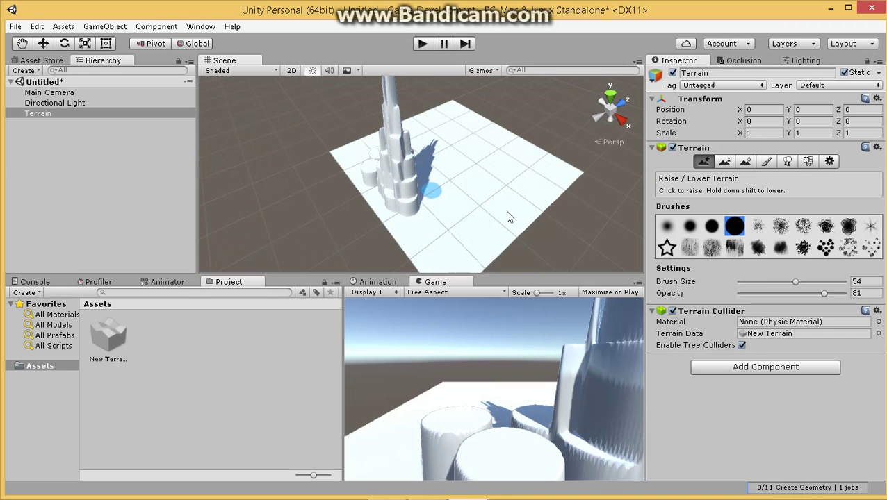
Undo all the raised columns on the terrain
key("ctrl+z")
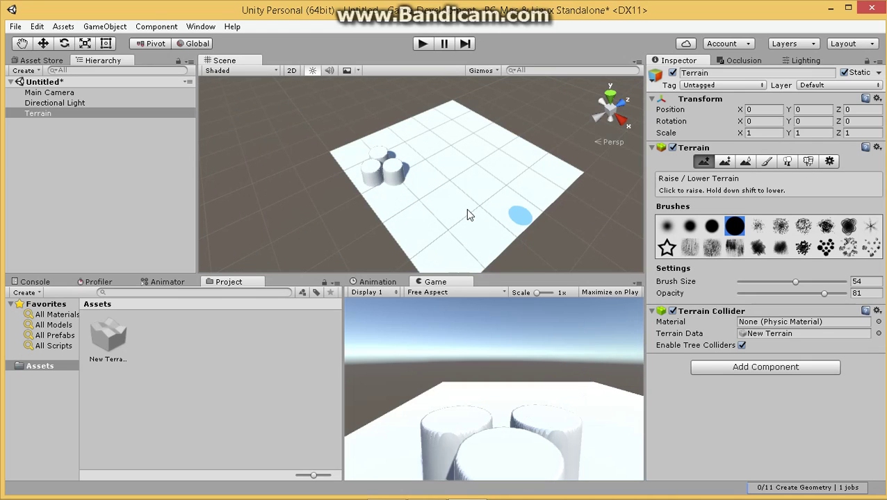
key("ctrl+z")
key("ctrl+z")
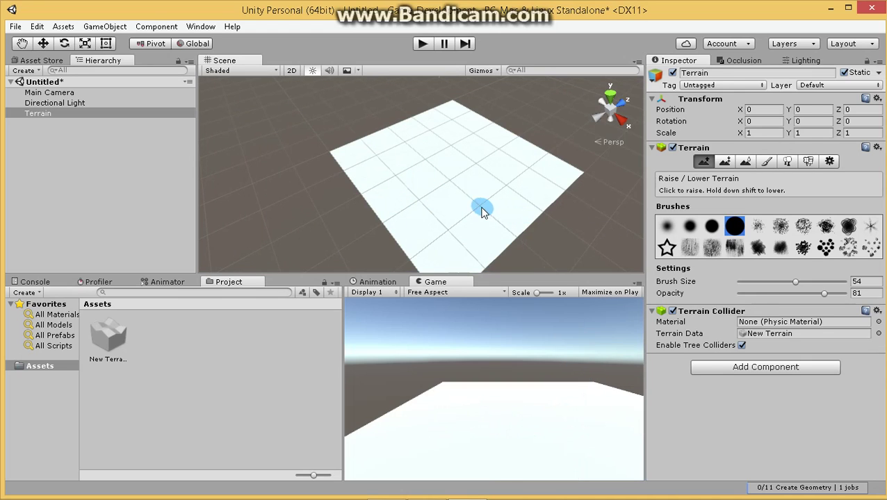
key("ctrl+z")
Reselect the Terrain object for editing with the Raise / Lower Terrain tool
right_click_drag(421, 180, 137, 168)
key("w")
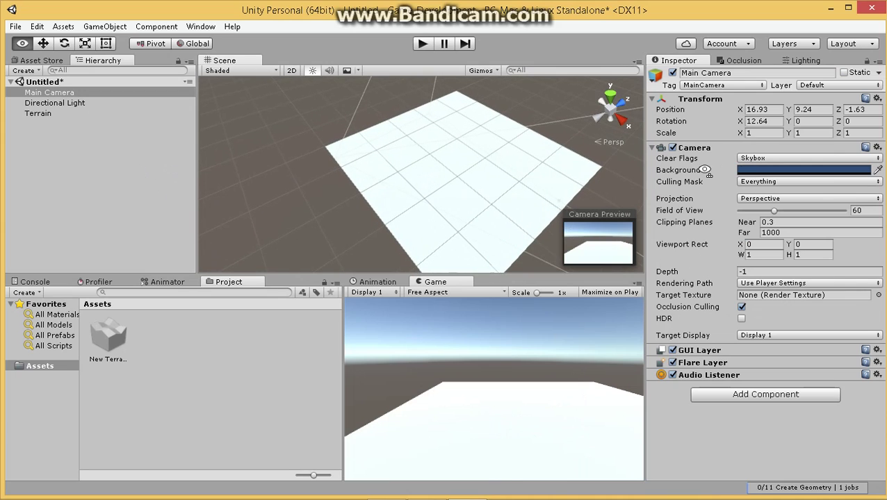
left_click(50, 113)
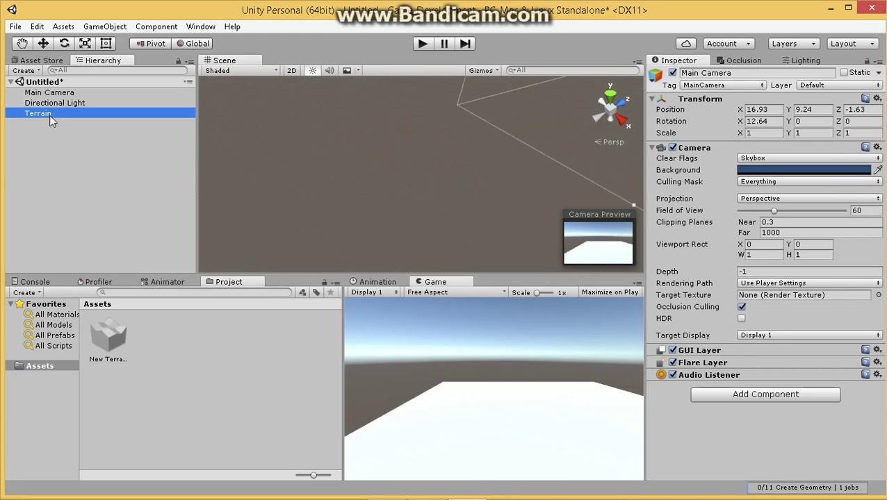
right_click_drag(405, 197, 419, 213)
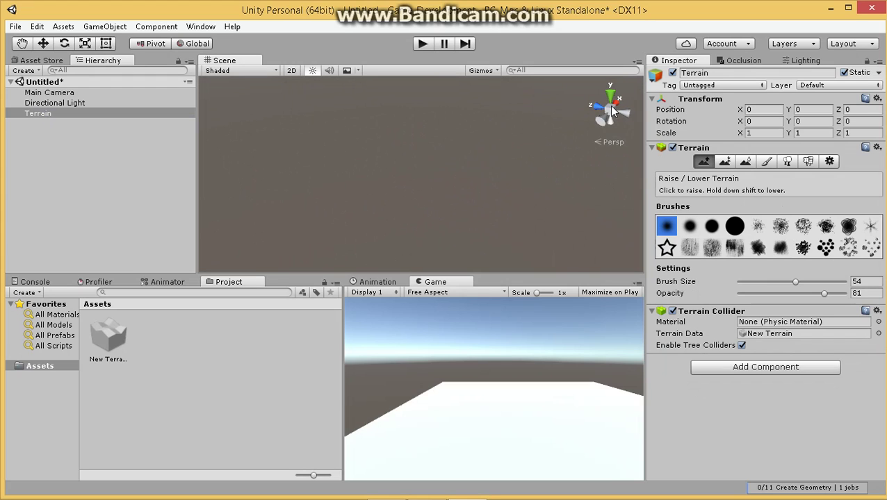
double_click(37, 114)
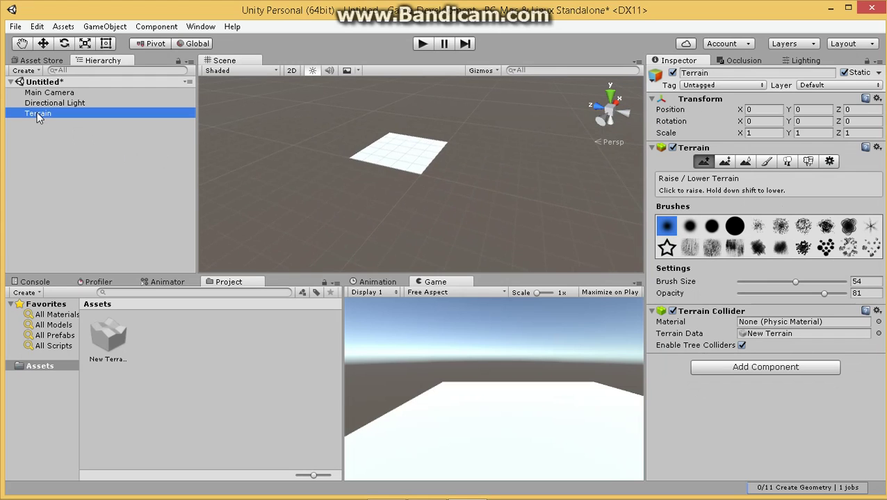
right_click_drag(383, 166, 359, 175)
key("w")
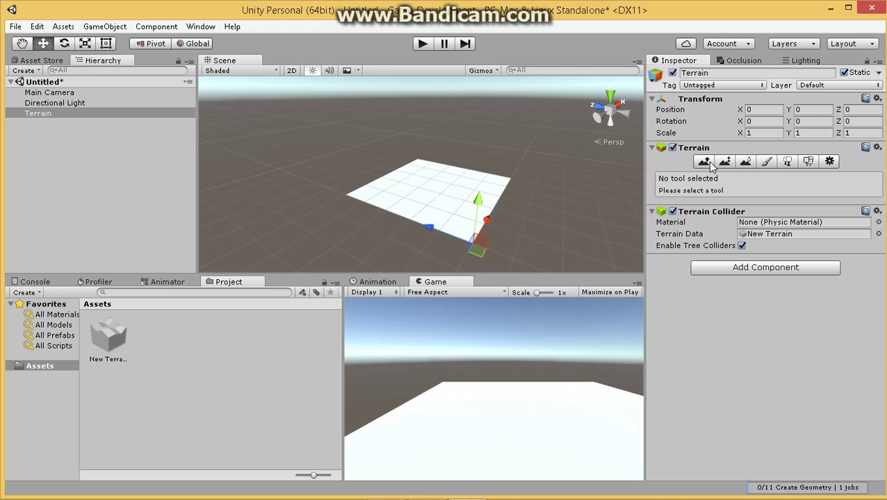
left_click(709, 162)
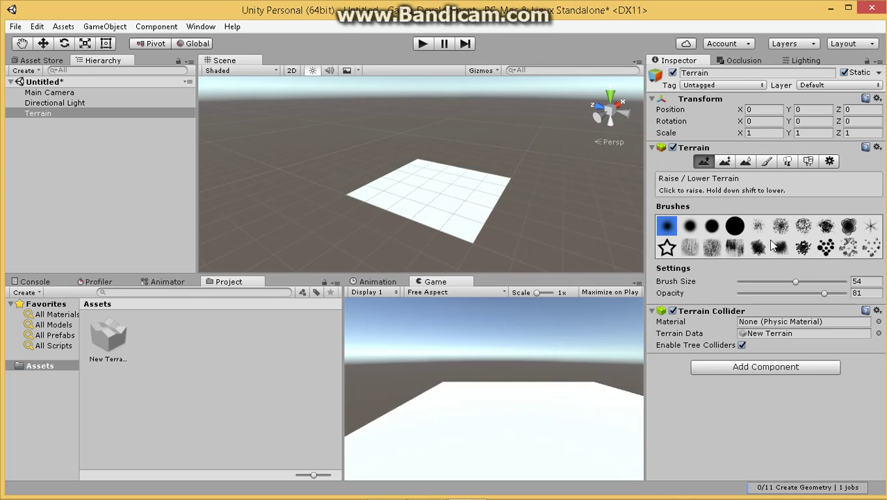
left_click(824, 231)
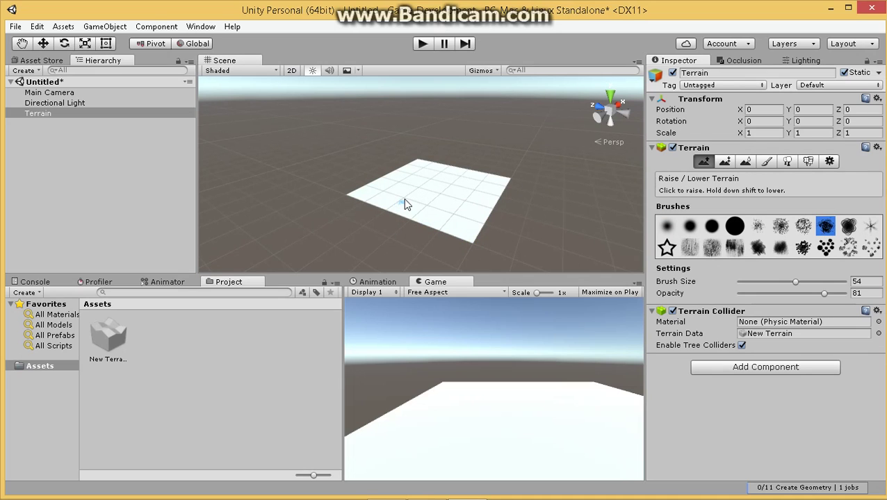
scroll(421, 200, "up", 4, "alt")
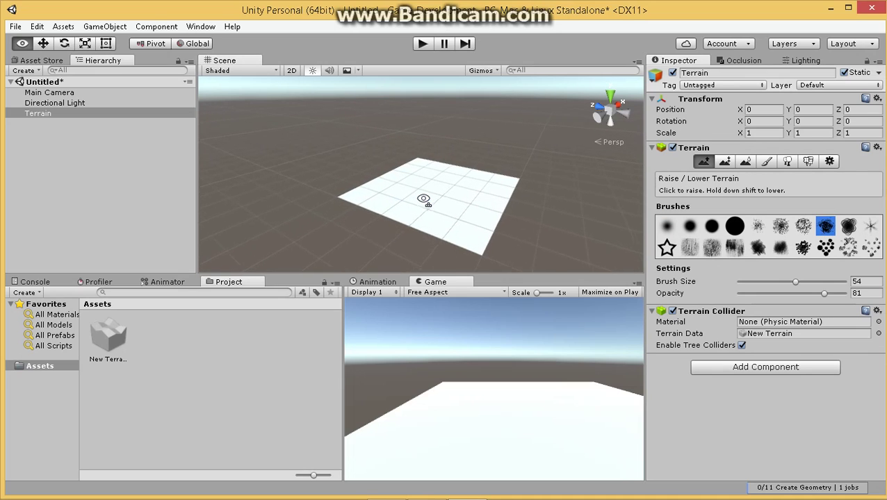
scroll(423, 200, "up", 2, "alt")
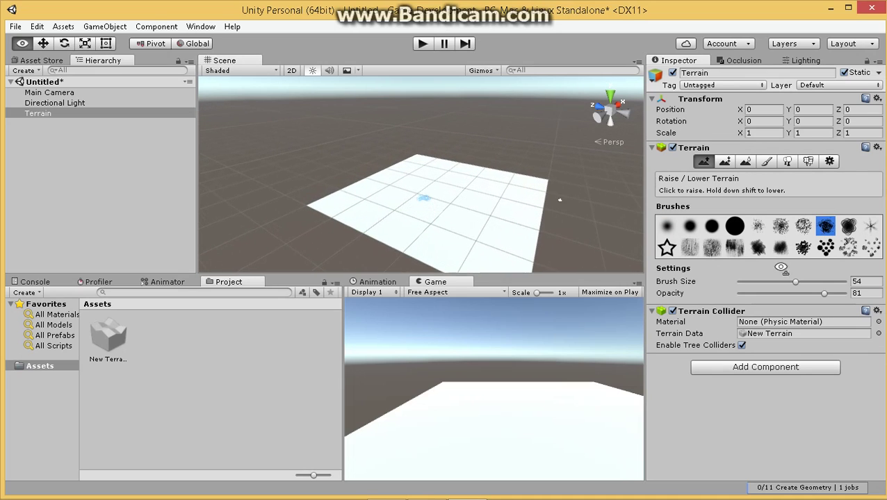
key("w")
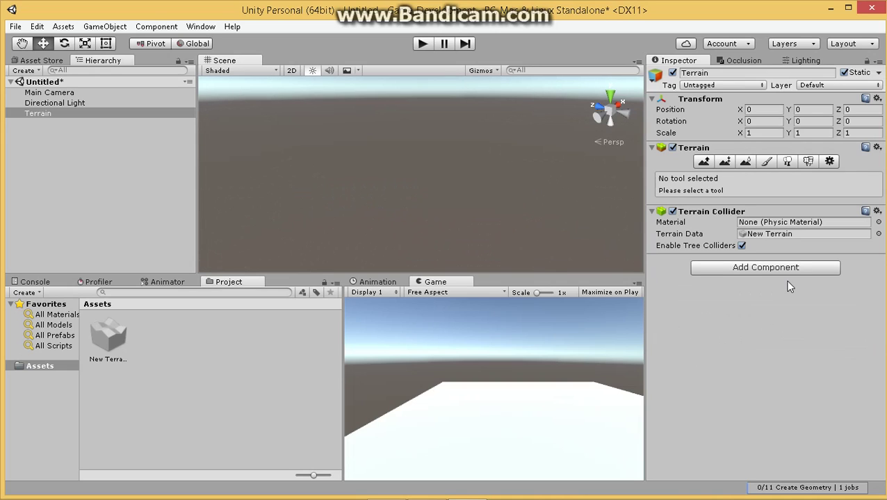
left_click_drag(437, 175, 297, 200, "alt")
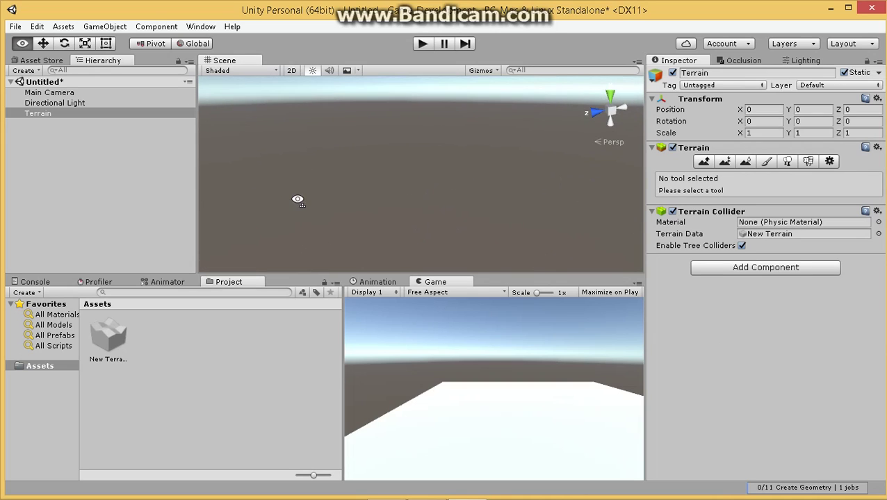
Frame the Terrain and activate Raise / Lower Terrain with the ragged scribble-textured round brush at brush size 76
double_click(46, 114)
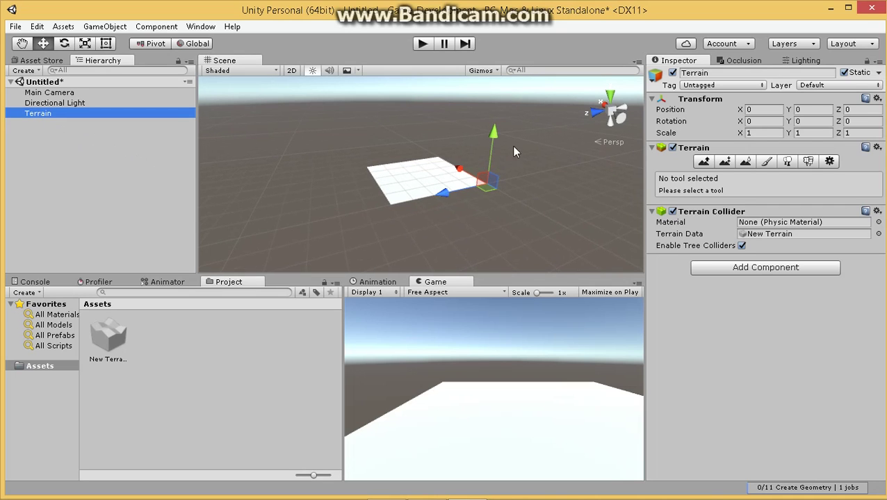
left_click(703, 162)
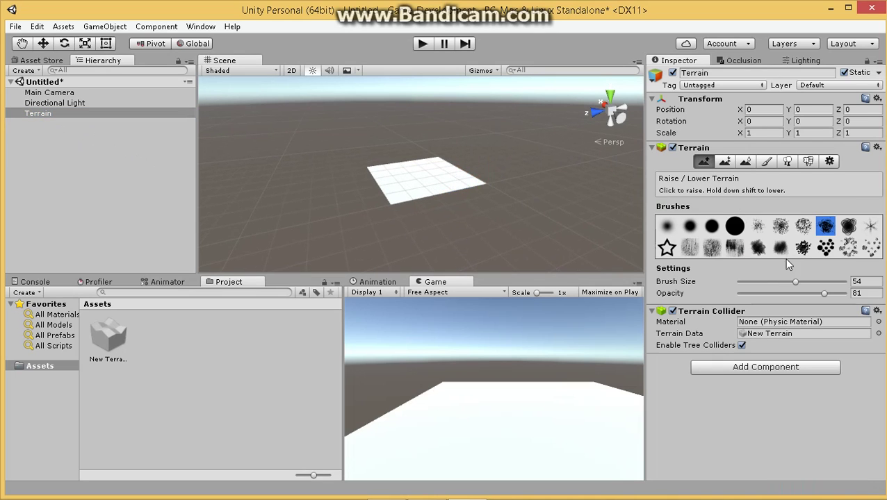
left_click_drag(796, 285, 819, 284)
mouse_move(463, 180)
left_mouse_down("alt")
mouse_move(415, 162)
mouse_move(466, 197)
left_mouse_up("alt")
key("w")
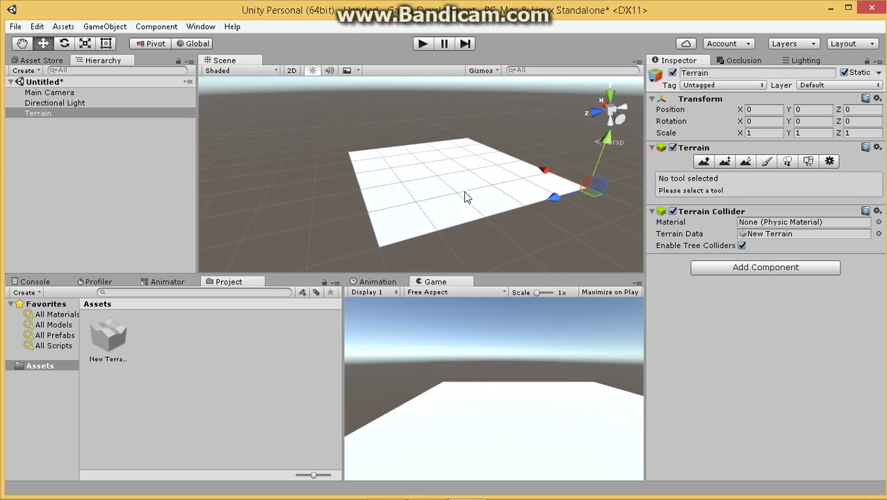
left_click(751, 234)
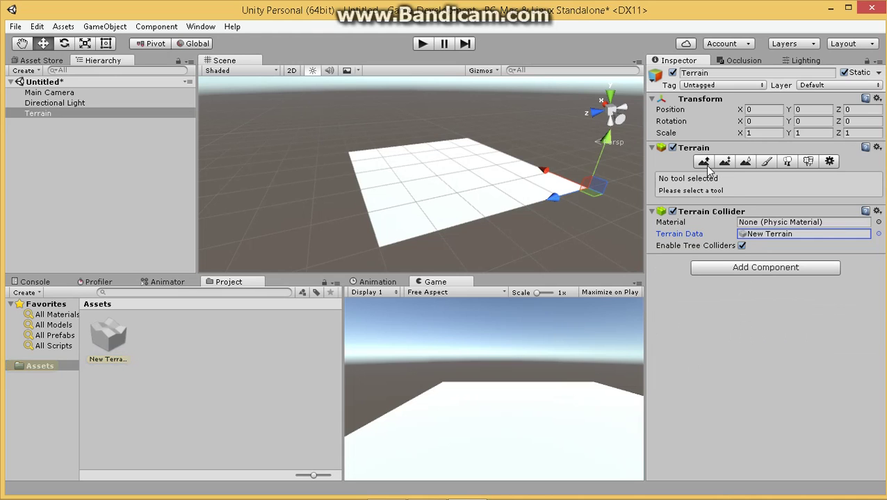
left_click(705, 165)
left_click(802, 226)
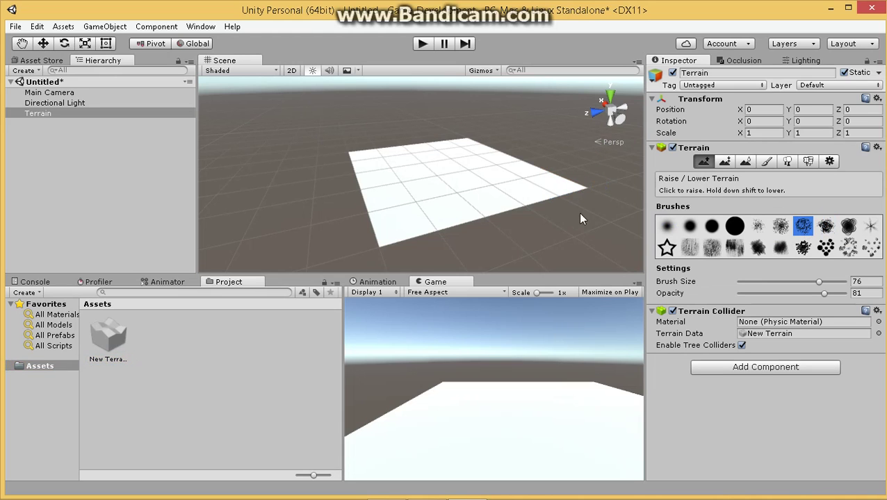
Raise about ten separate clusters of tall spikes spread across the terrain
left_click_drag(457, 190, 442, 189)
left_click(440, 185)
left_click(497, 187)
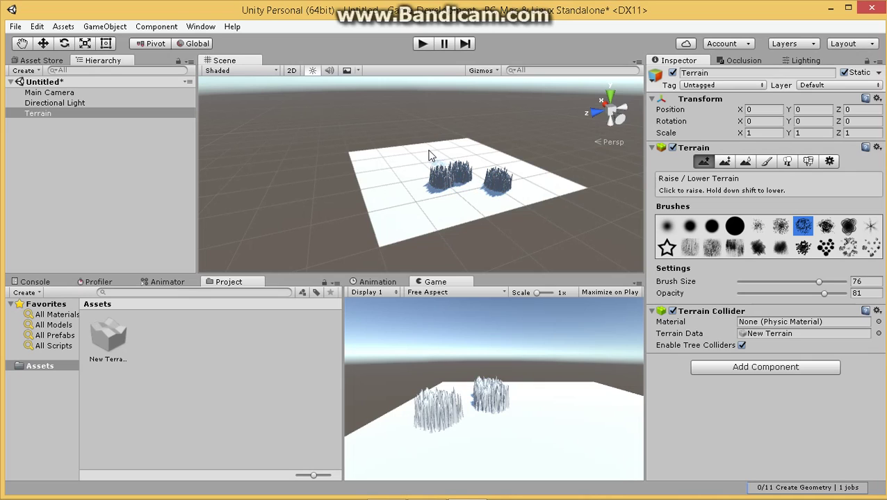
left_click(420, 164)
left_click(455, 156)
left_click(445, 176)
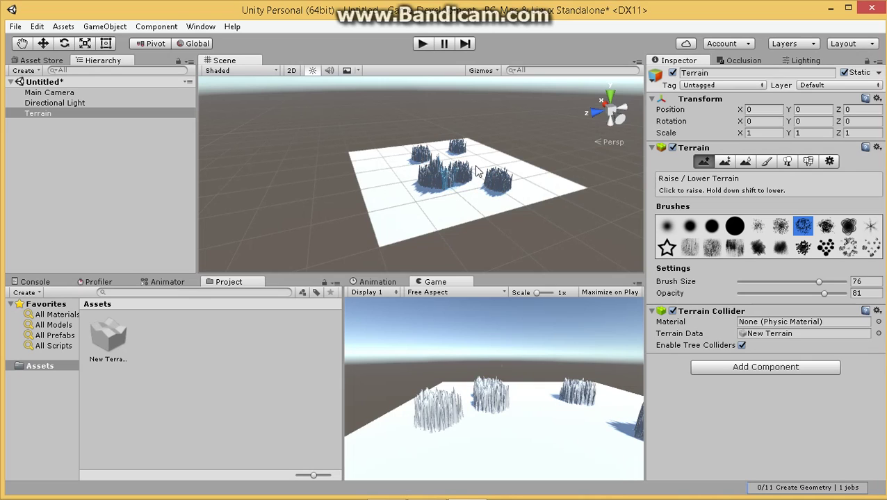
left_click(421, 173)
left_click(389, 171)
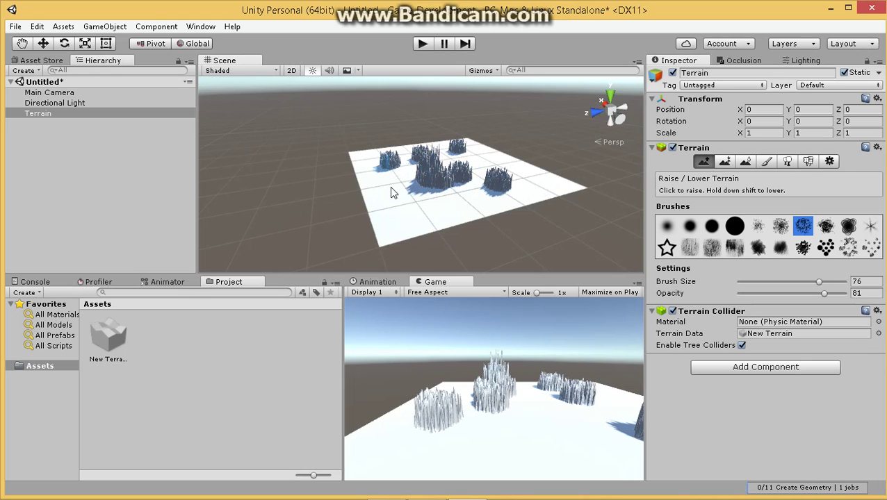
left_click(442, 202)
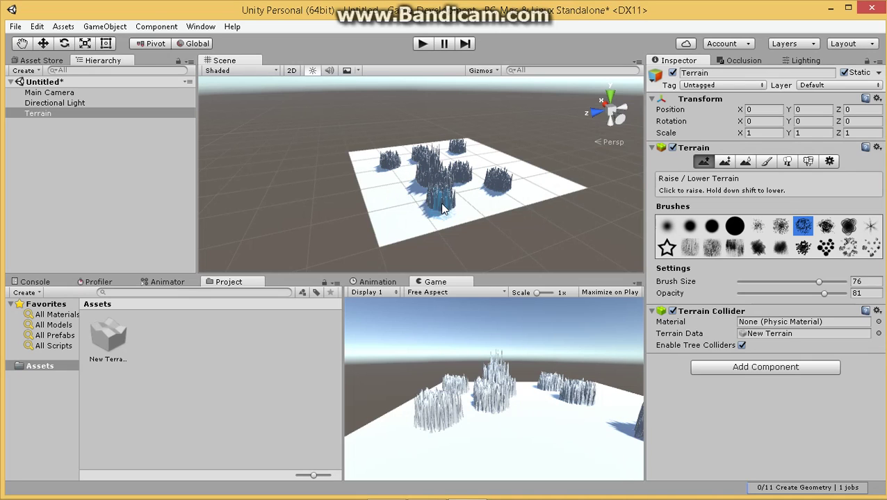
left_click(392, 200)
left_click(496, 167)
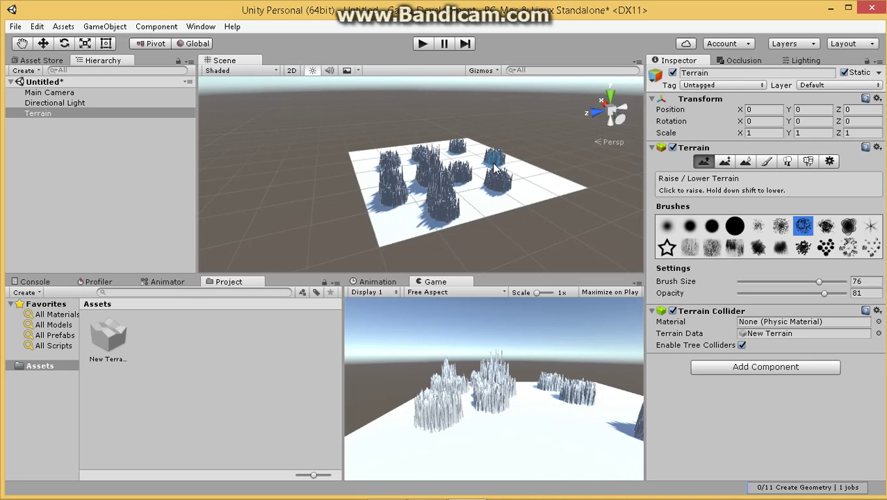
left_click(527, 181)
left_click(528, 179)
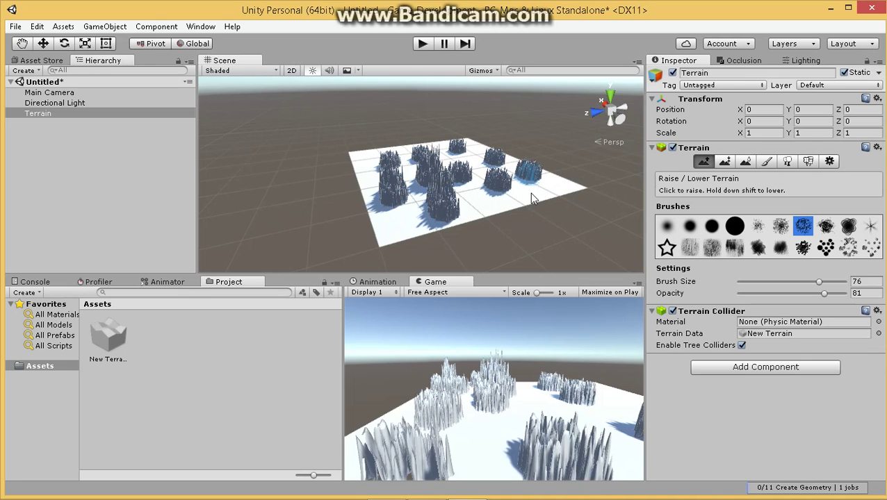
left_click(487, 200)
left_click(488, 198)
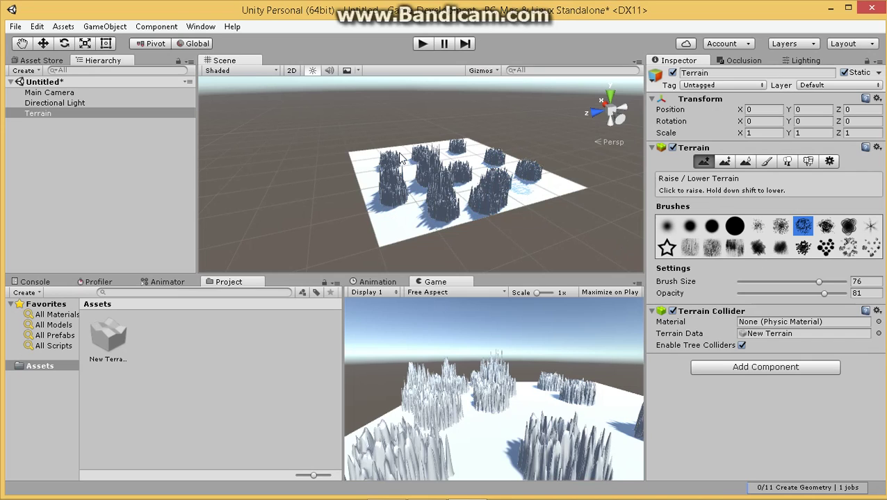
Create a new folder named Texture in the project's Assets
left_click(199, 339)
right_click(198, 336)
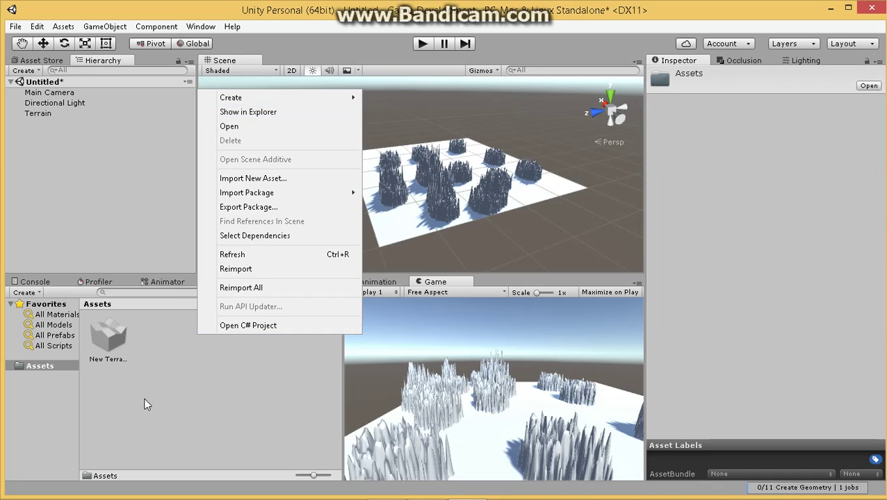
left_click(159, 360)
right_click(159, 356)
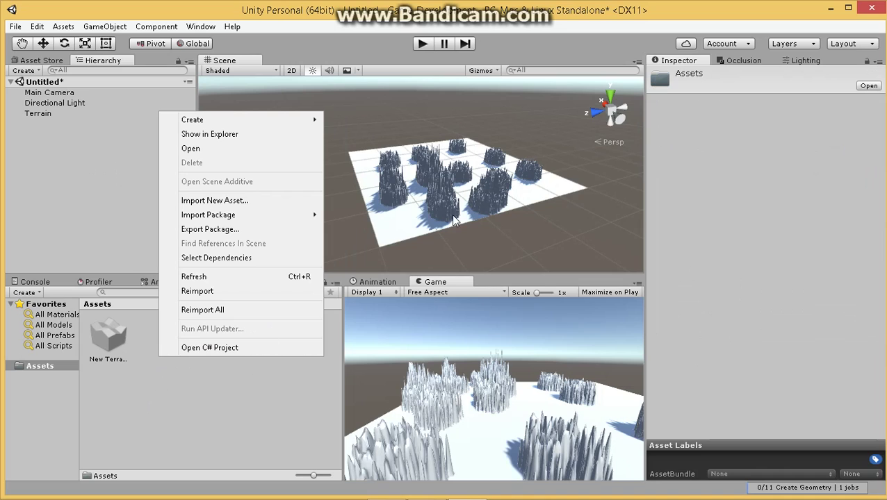
left_click(157, 379)
right_click(156, 380)
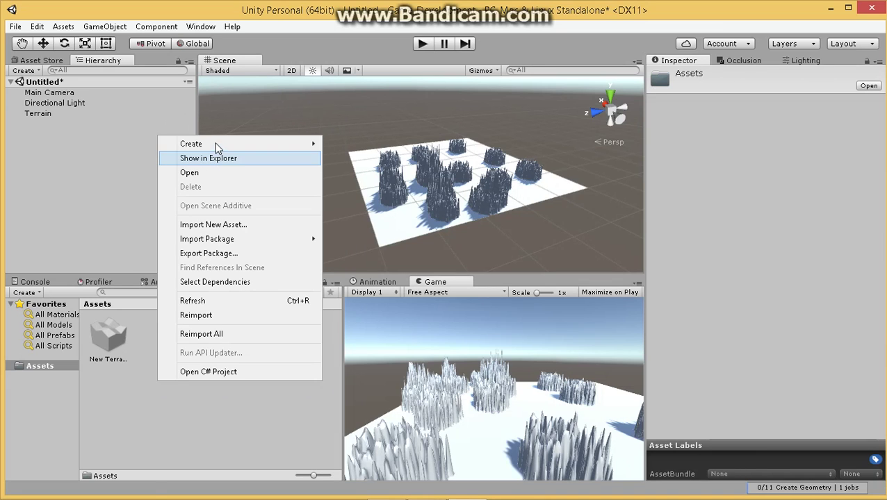
mouse_move(218, 144)
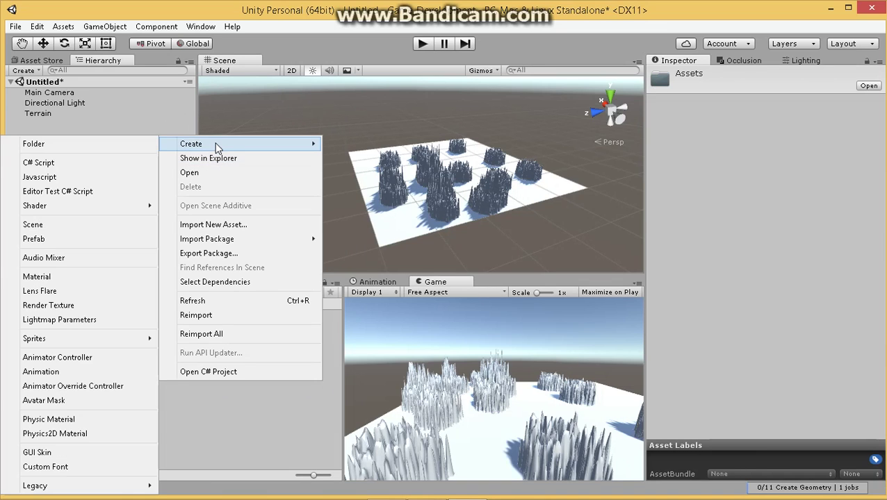
left_click(84, 146)
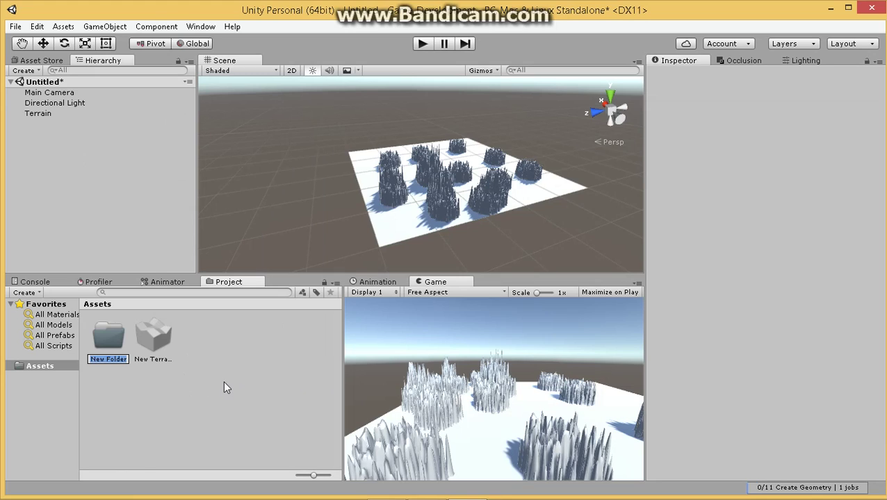
type("Texture")
key("Return")
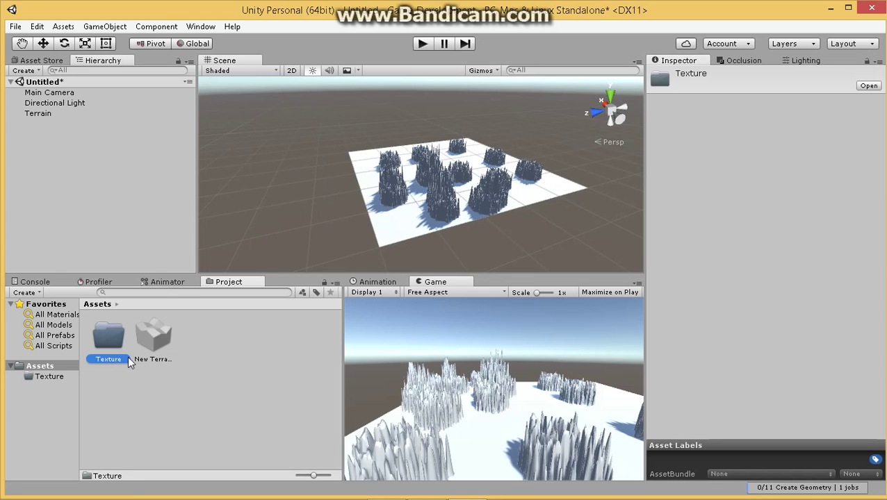
Create a new material named blue inside the Texture folder
double_click(109, 337)
key("alt")
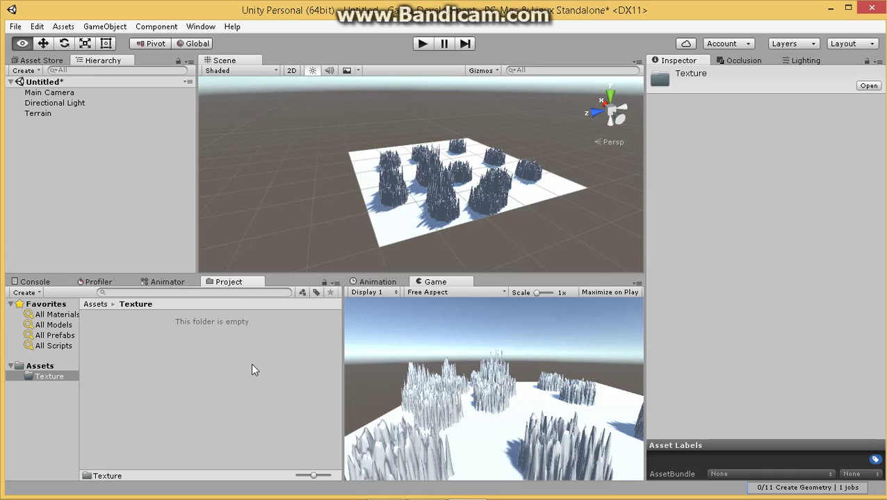
key("alt+Tab")
key("alt+Tab")
key("alt+Tab")
key("alt+Tab")
right_click(136, 336)
mouse_move(223, 103)
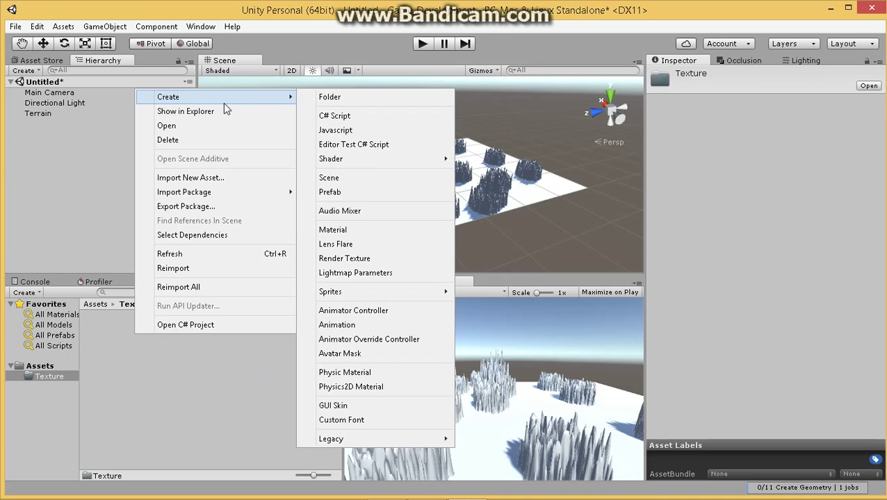
left_click(341, 225)
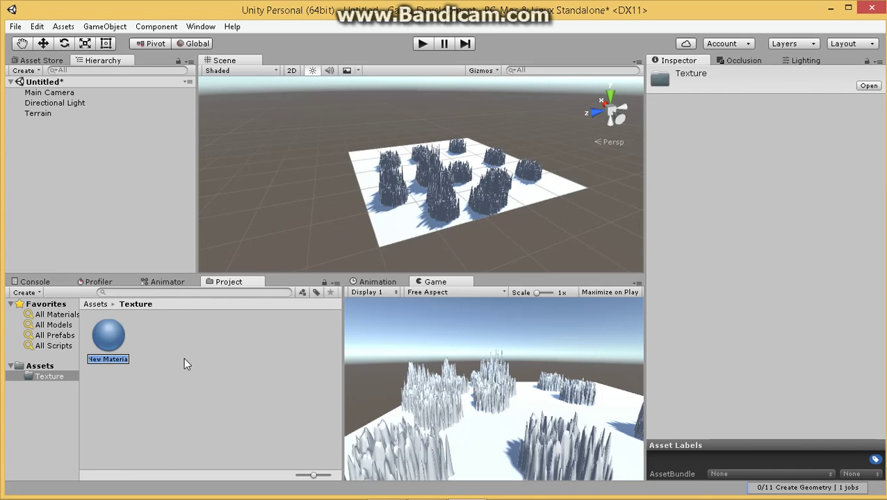
type("blue")
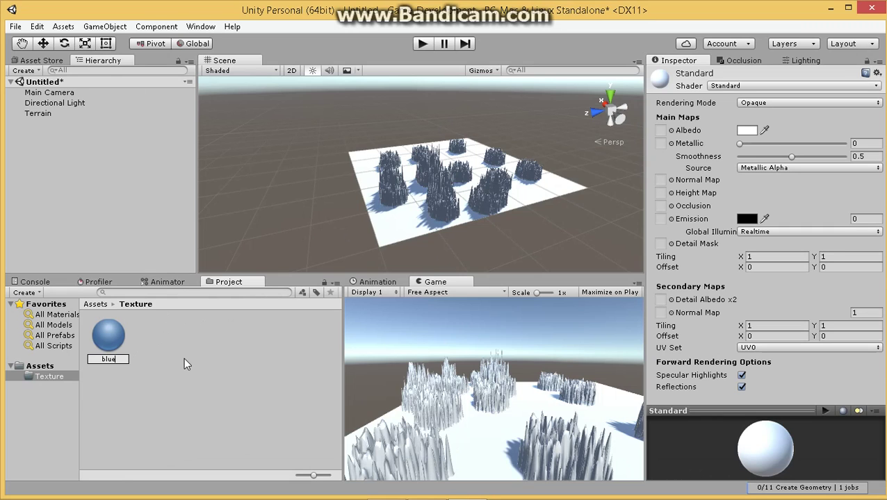
key("Return")
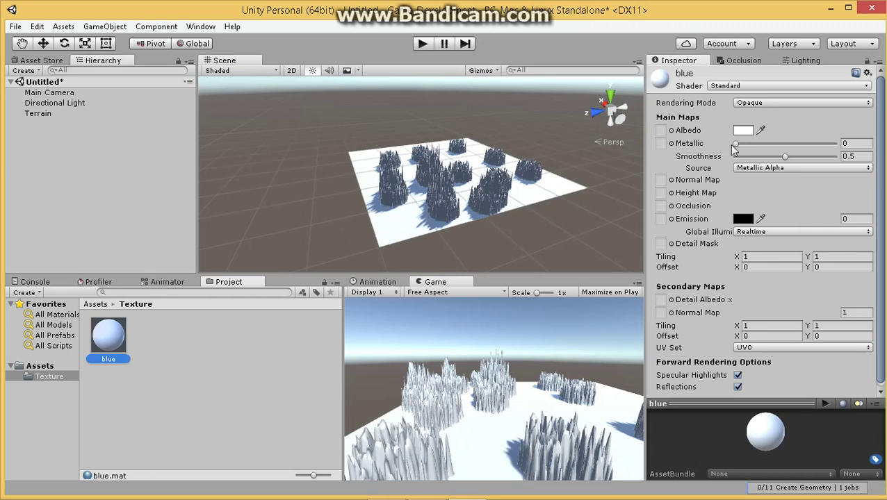
Set the blue material's Albedo color to a dark blue
left_click(743, 130)
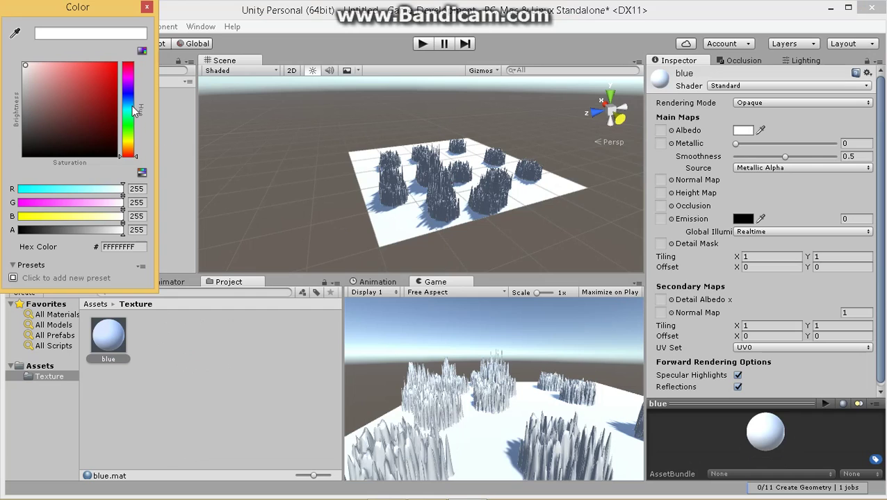
left_click_drag(134, 112, 132, 92)
left_click(112, 124)
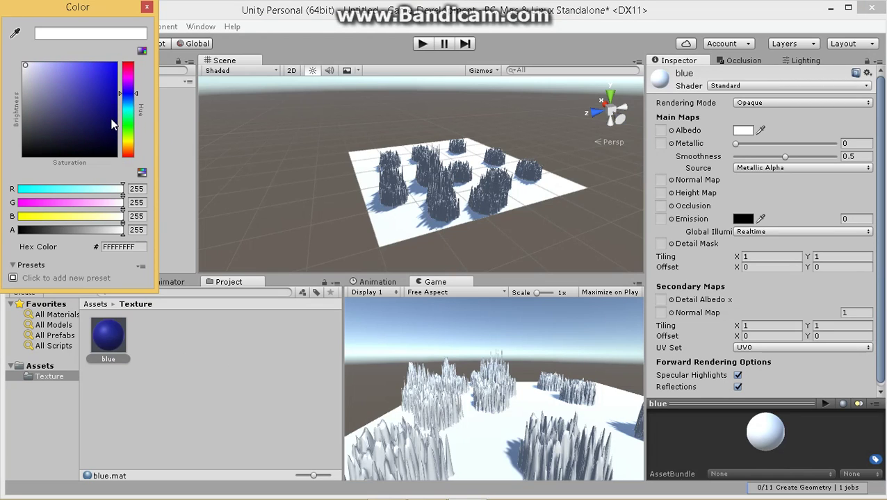
left_click(146, 8)
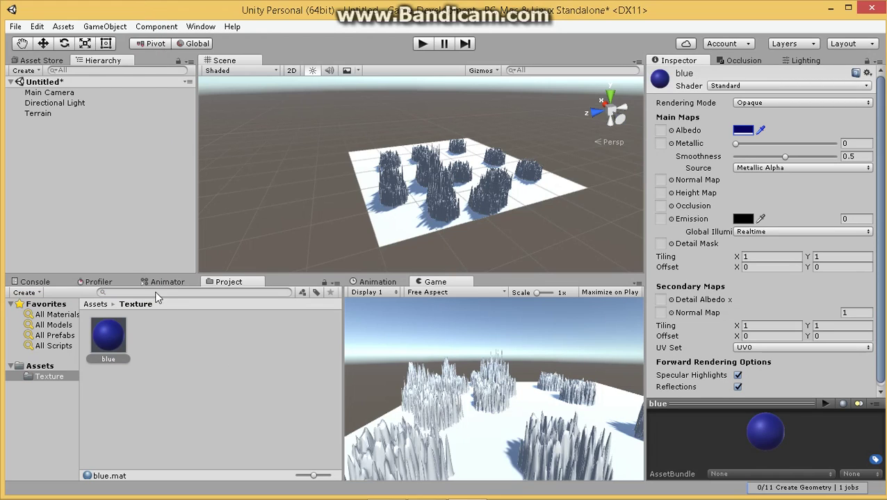
Try to apply the blue material to the terrain in the scene, and select the Terrain
left_click_drag(104, 338, 396, 223)
left_click(397, 223)
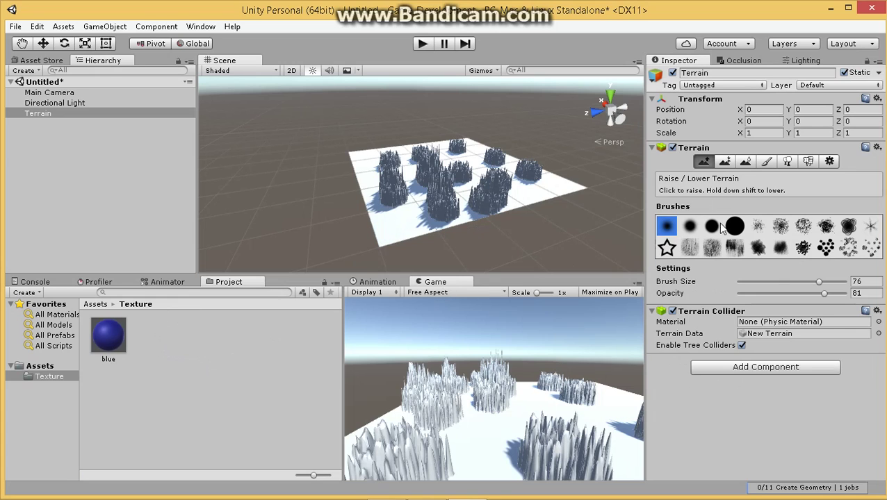
Switch the terrain to the Paint Texture tool and start adding a new terrain texture
left_click(828, 161)
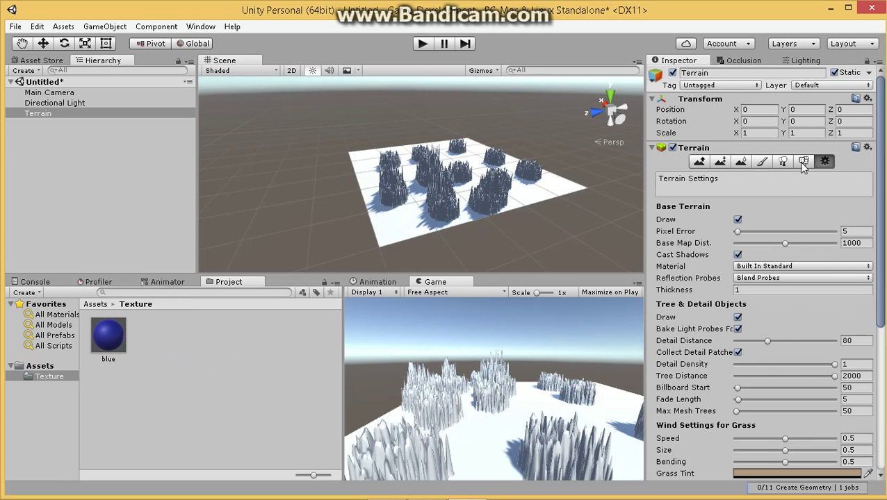
left_click(786, 161)
left_click(806, 162)
left_click(766, 161)
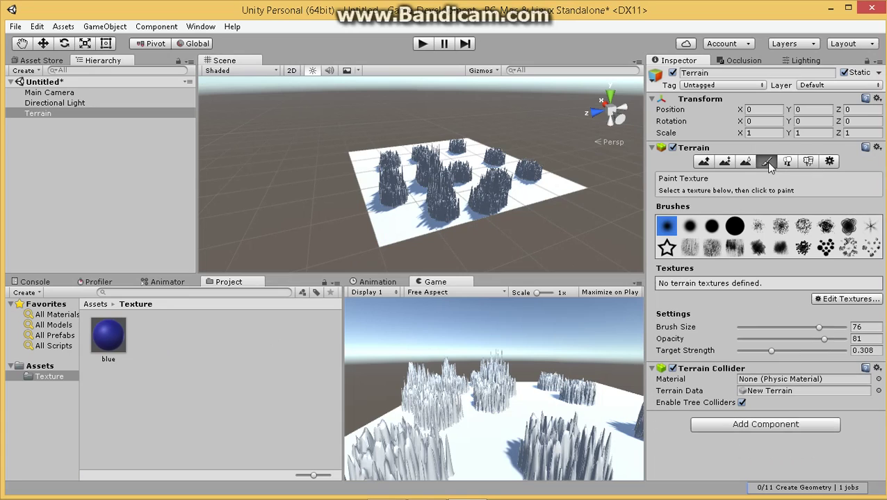
left_click(836, 300)
left_click(837, 303)
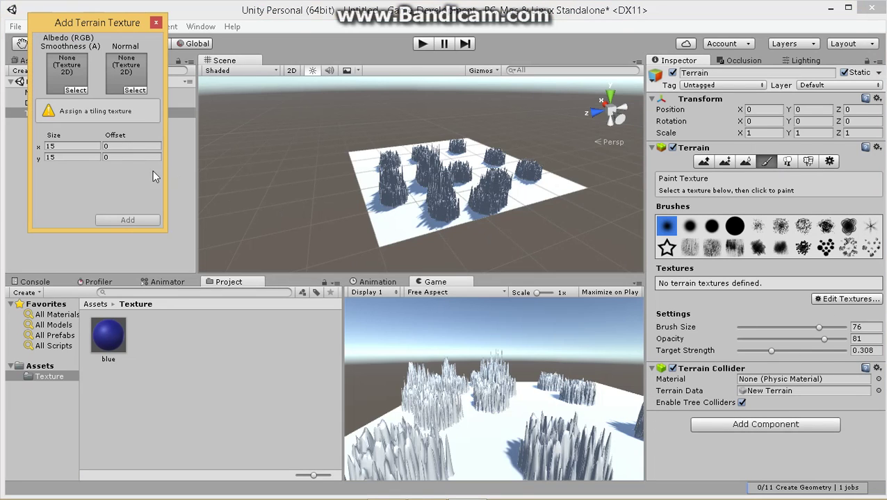
Try built-in textures, including DropdownArrow and UISprite, as the new terrain texture's albedo, and close the dialog without adding one
left_click(75, 90)
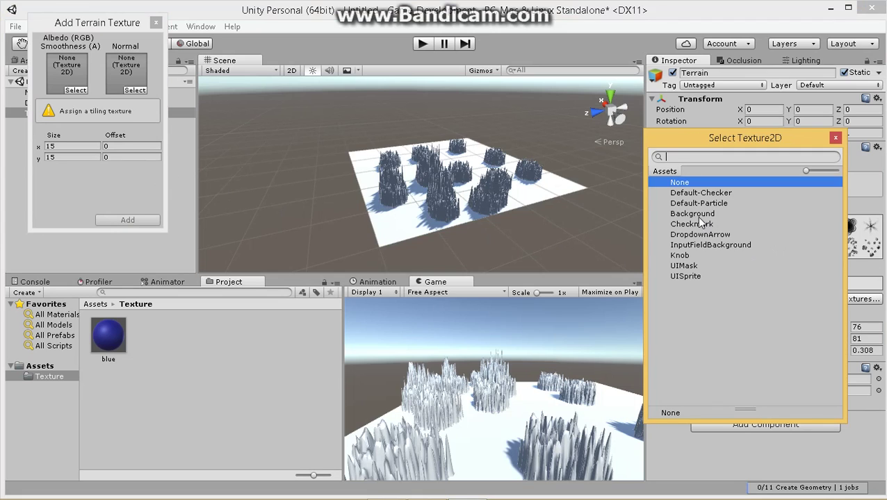
left_click(699, 216)
left_click(698, 225)
left_click(698, 236)
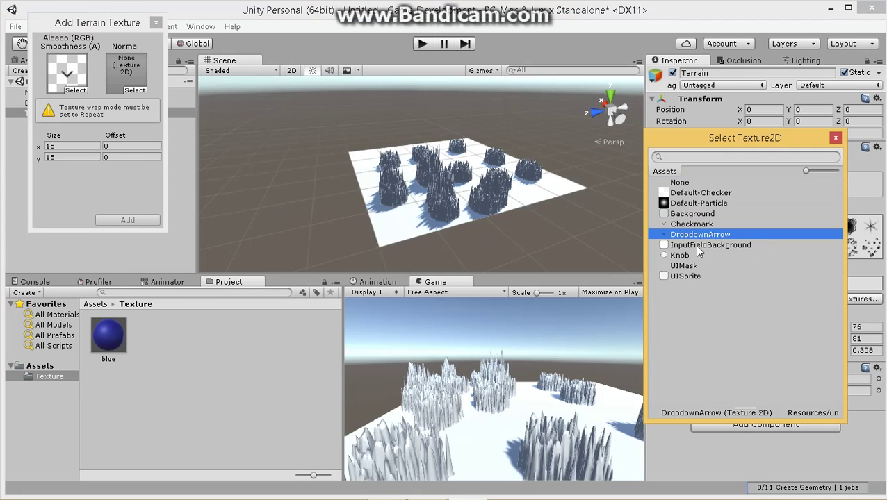
left_click(689, 256)
left_click(684, 275)
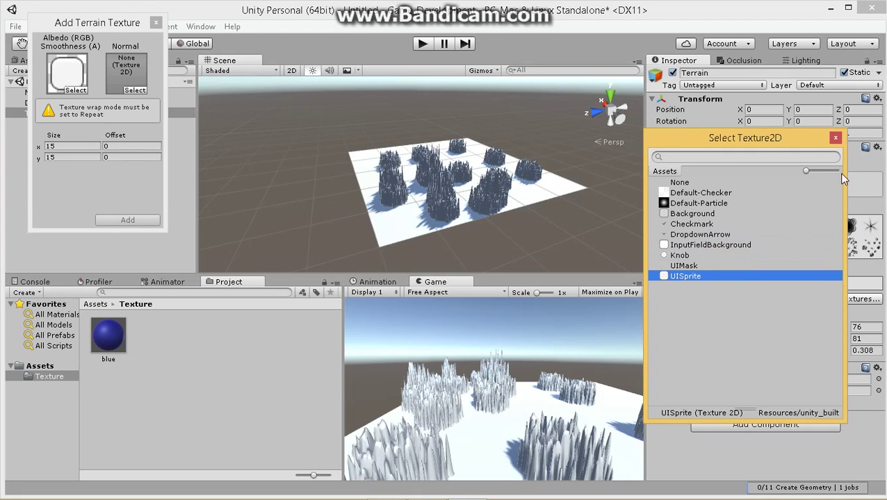
left_click(836, 138)
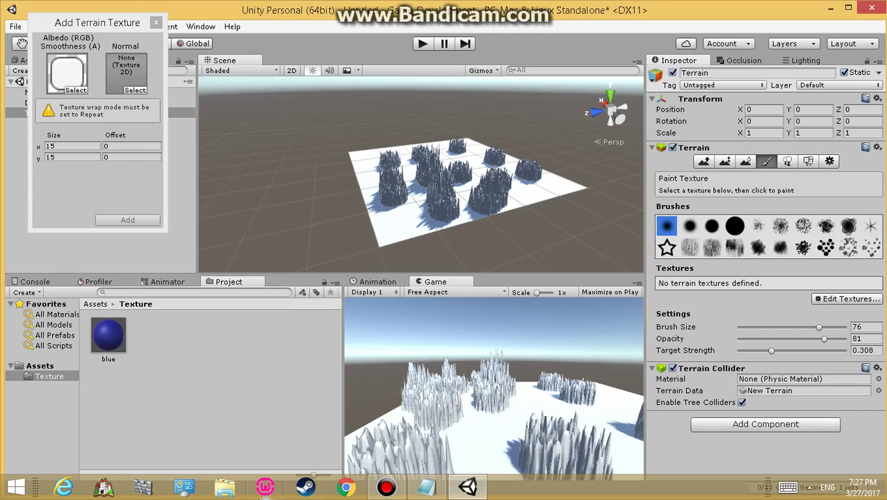
left_click(357, 404)
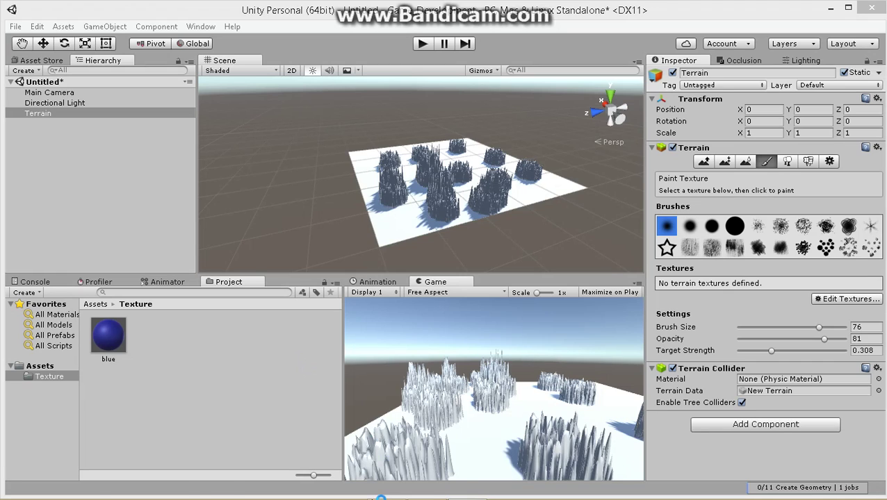
left_click(386, 488)
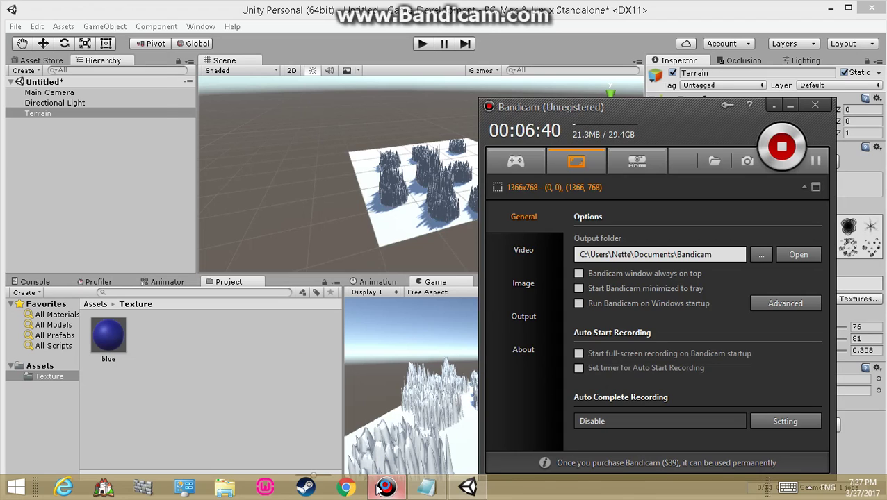
left_click(384, 488)
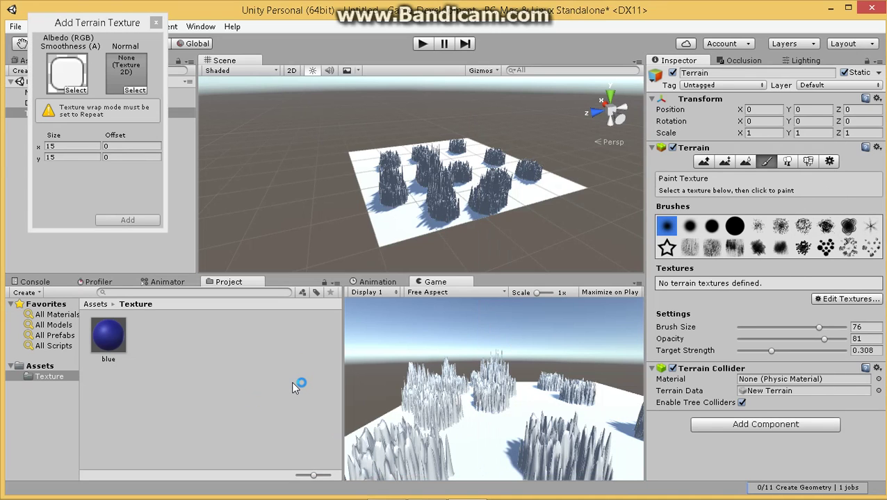
left_click(156, 22)
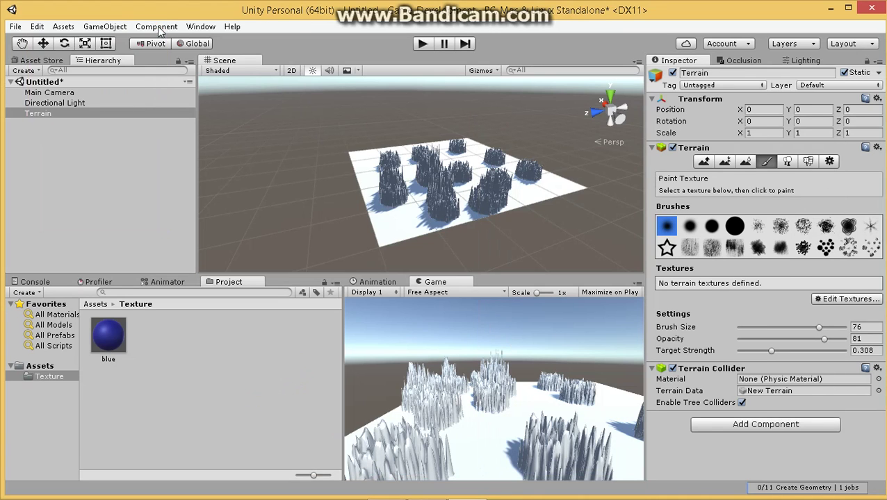
Switch to Chrome and open google.com
mouse_move(441, 493)
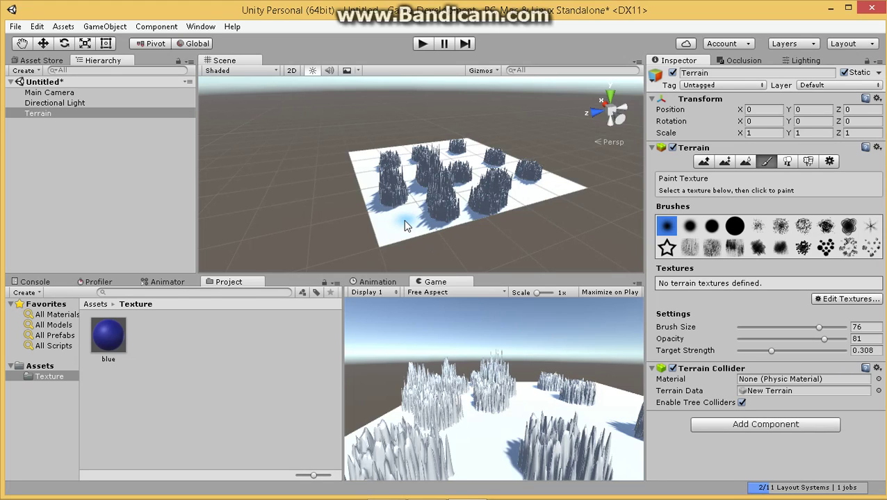
mouse_move(505, 484)
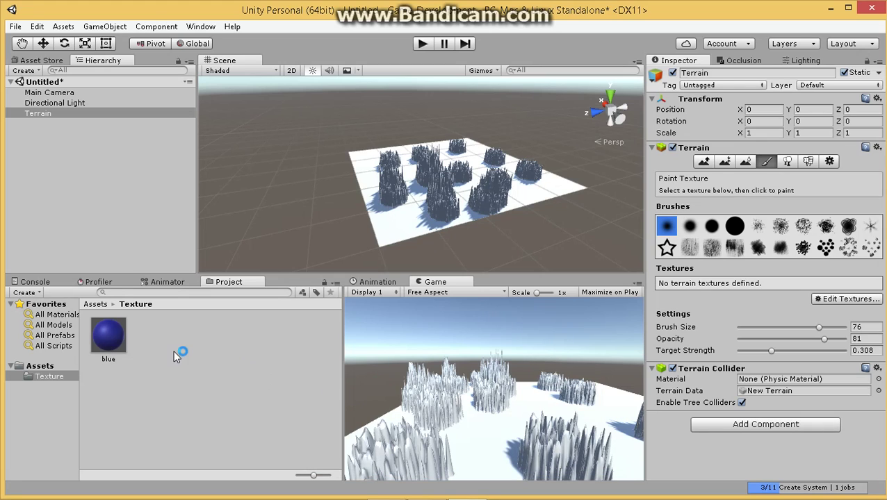
left_click(188, 363)
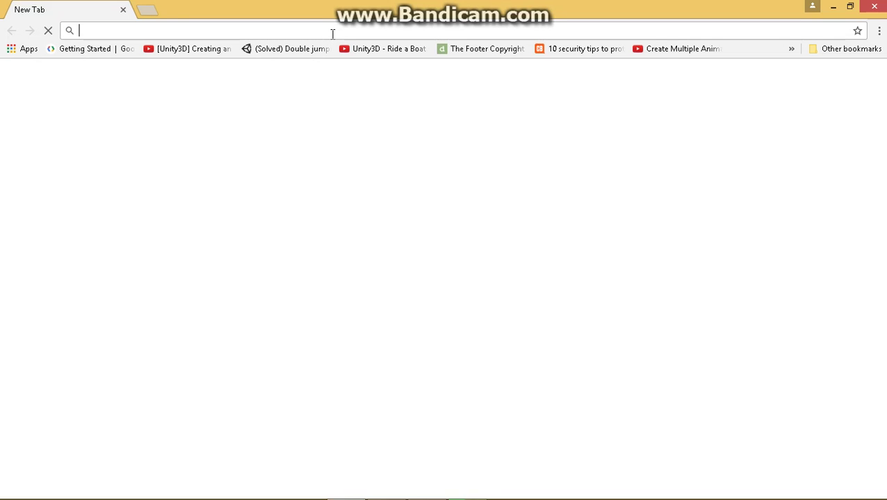
type("google.com")
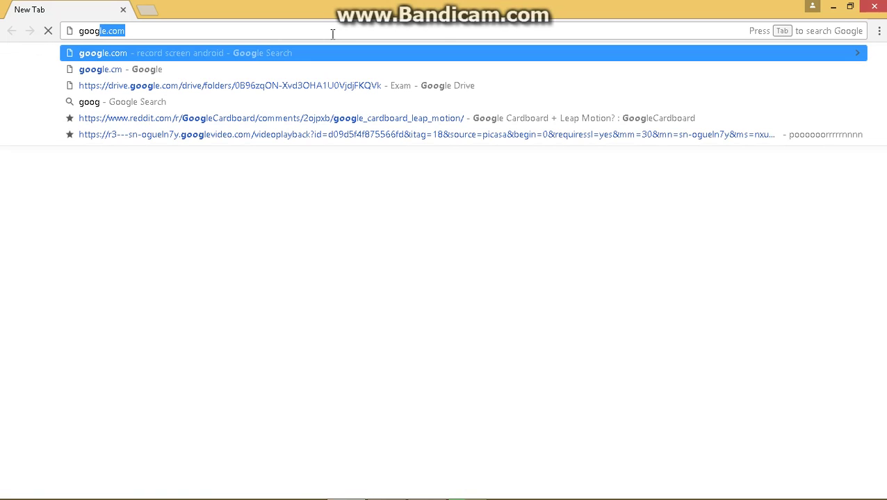
key("Return")
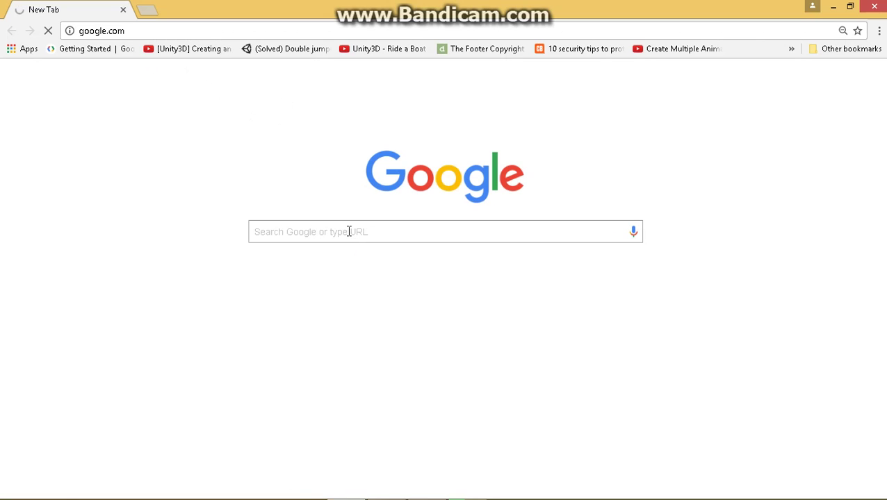
Search Google for "mountain texture"
left_click(349, 231)
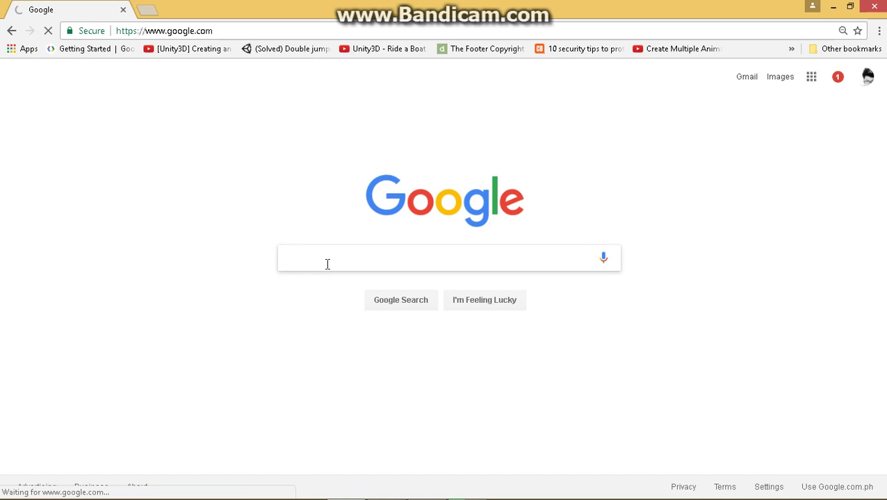
left_click(327, 265)
type("mou")
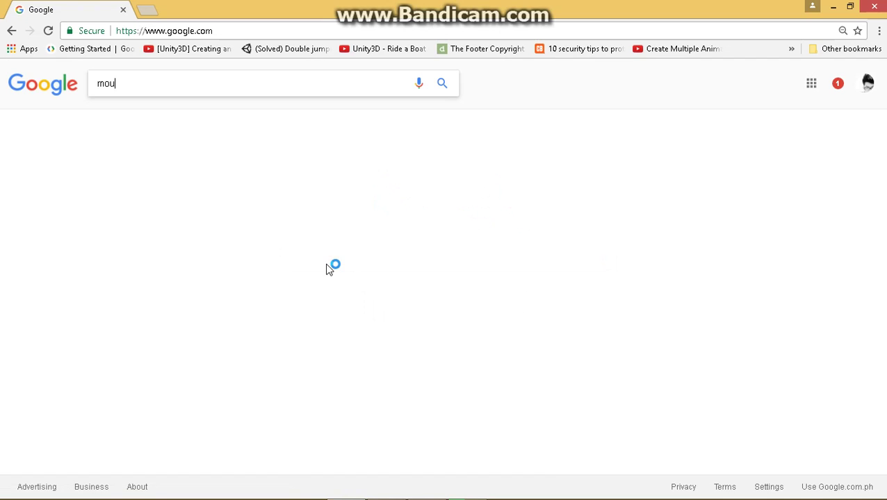
type("ntain")
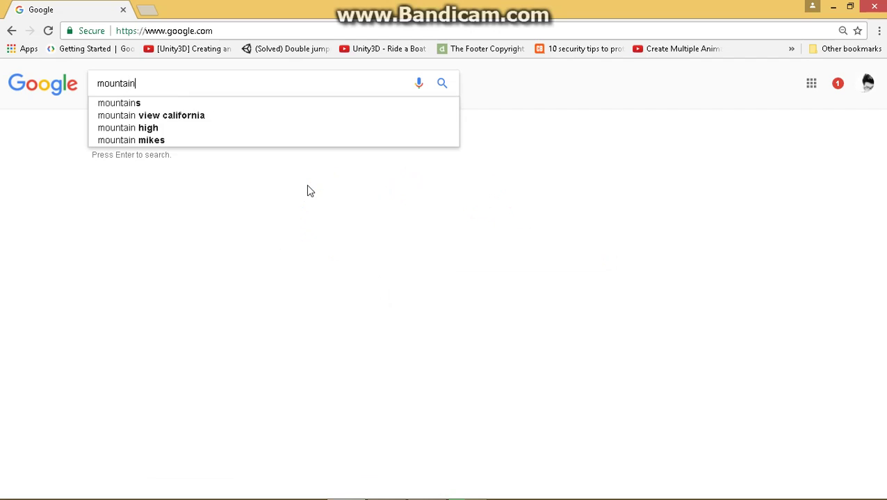
type(" texture")
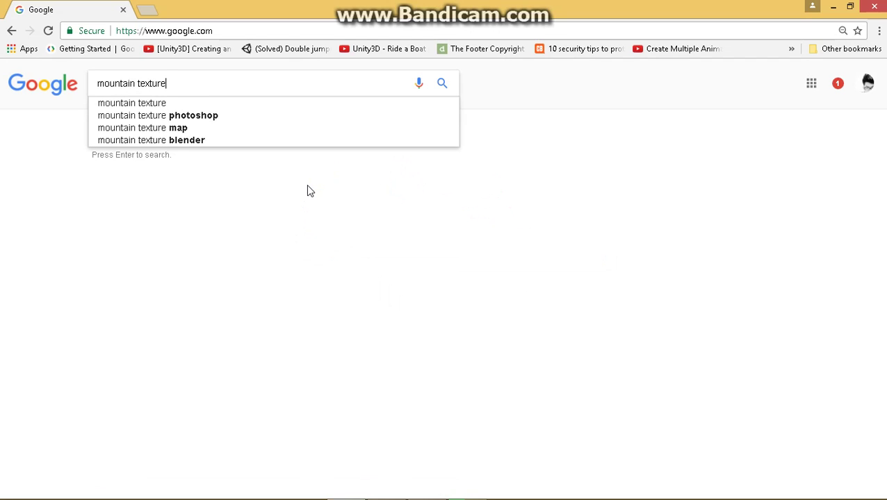
key("Return")
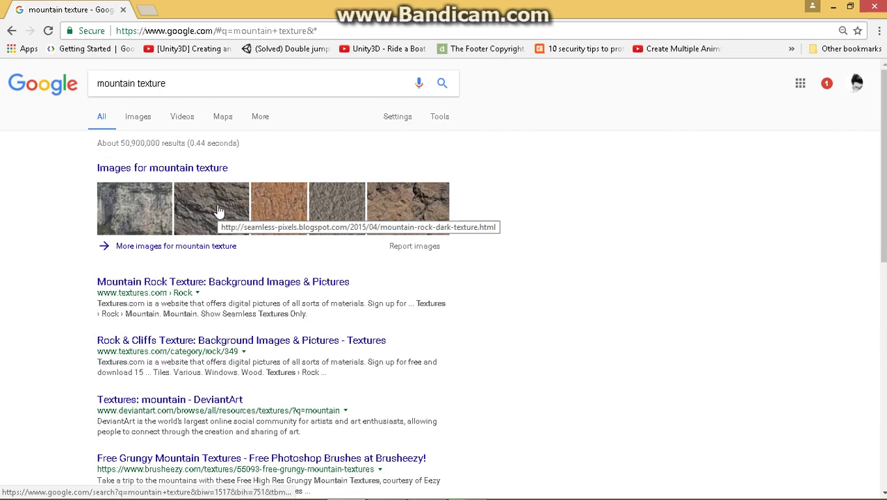
Open the larger preview of the dark mountain rock texture from the image results
left_click(218, 210)
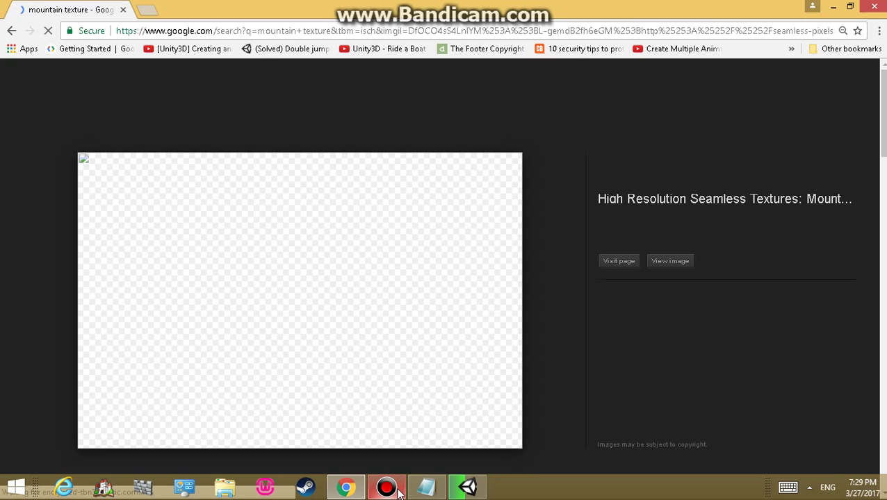
left_click(387, 488)
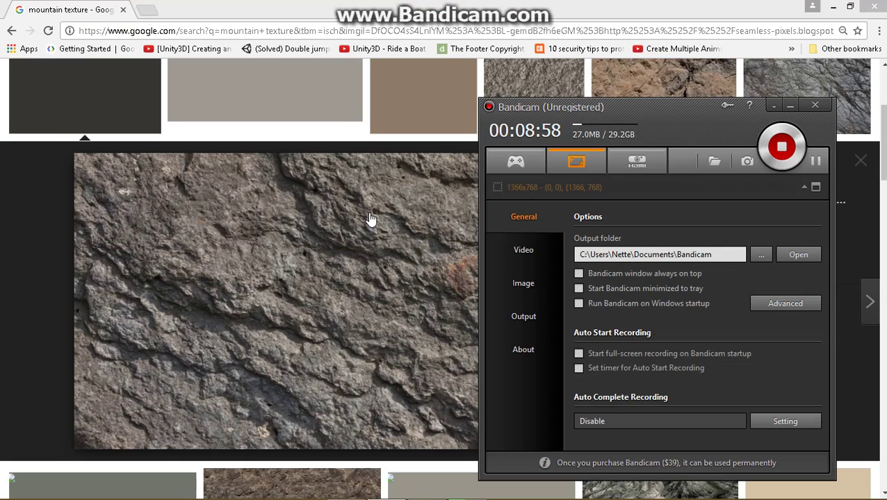
left_click(313, 228)
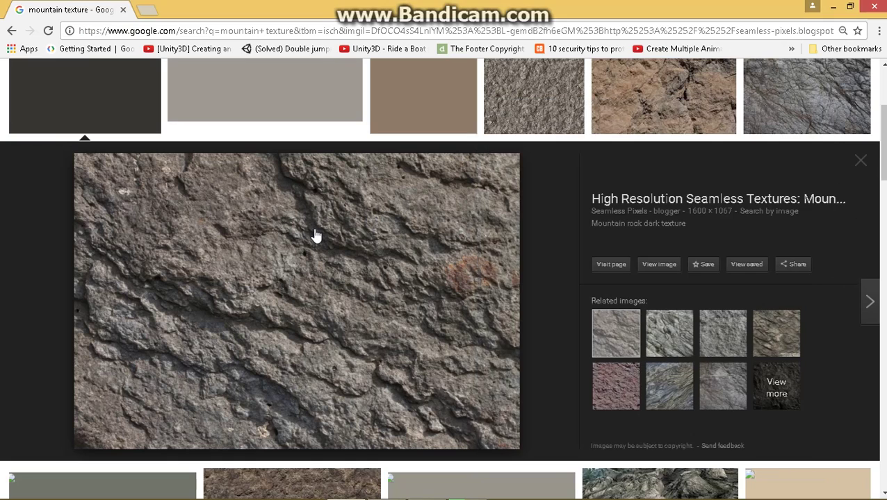
Save the image as the JPEG "Mountain rock dark texture" in the Desktop folder Core-Thesis > Game_Development > Assets > Texture
right_click(313, 228)
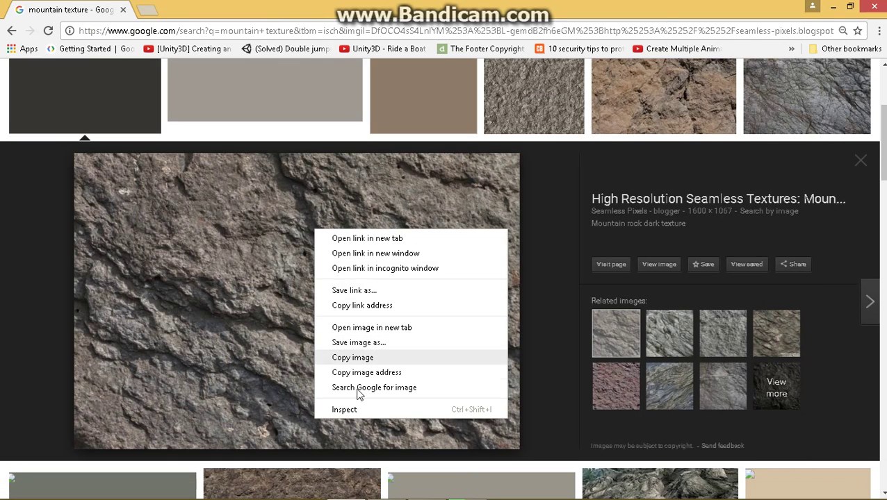
left_click(358, 343)
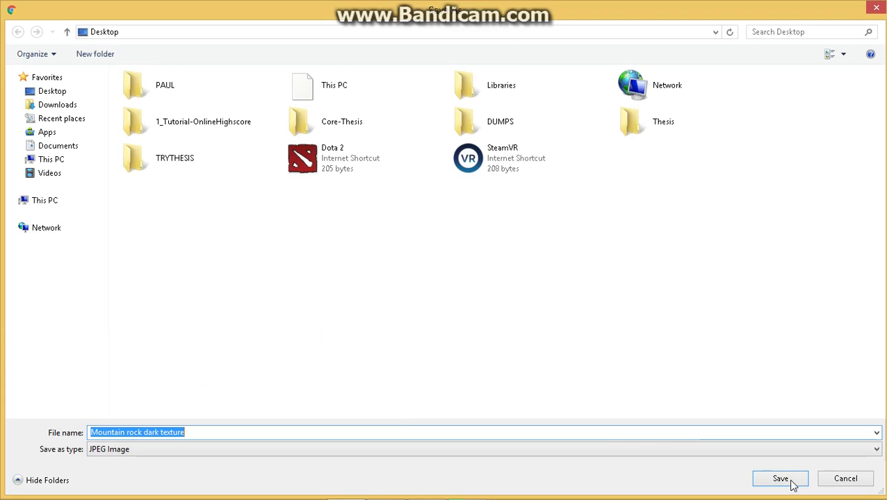
left_click(61, 92)
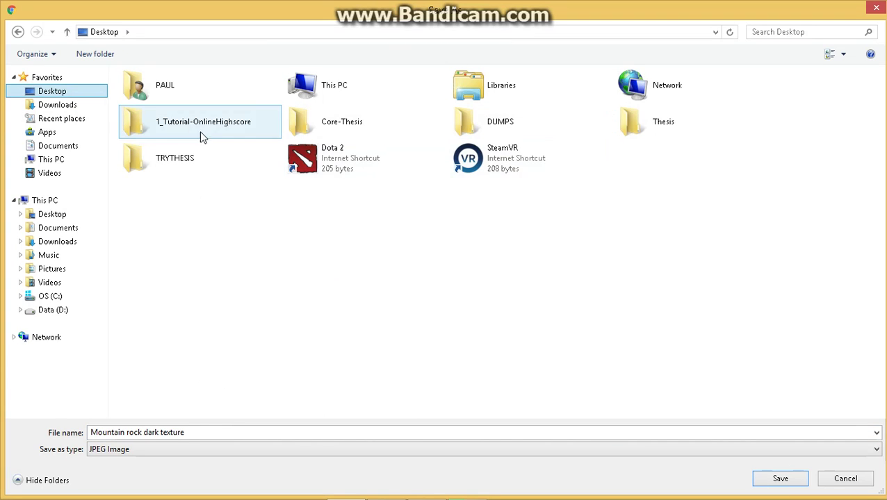
left_click(328, 135)
double_click(328, 134)
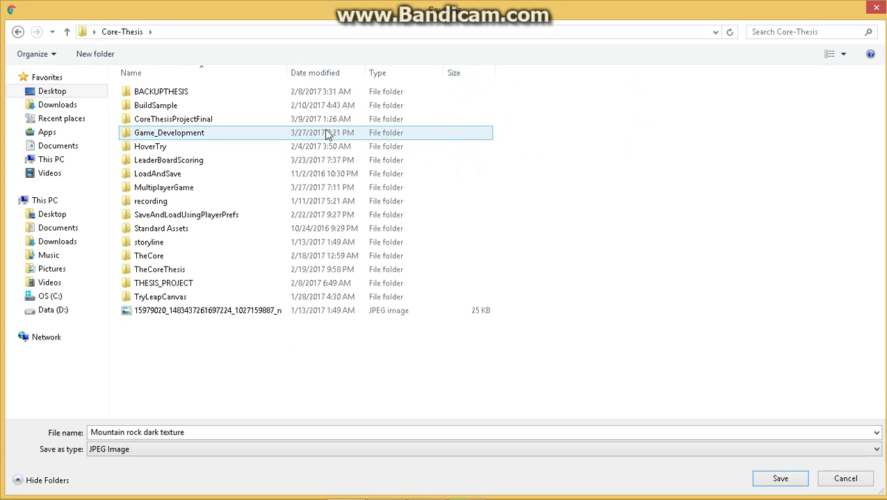
left_click(209, 133)
double_click(209, 133)
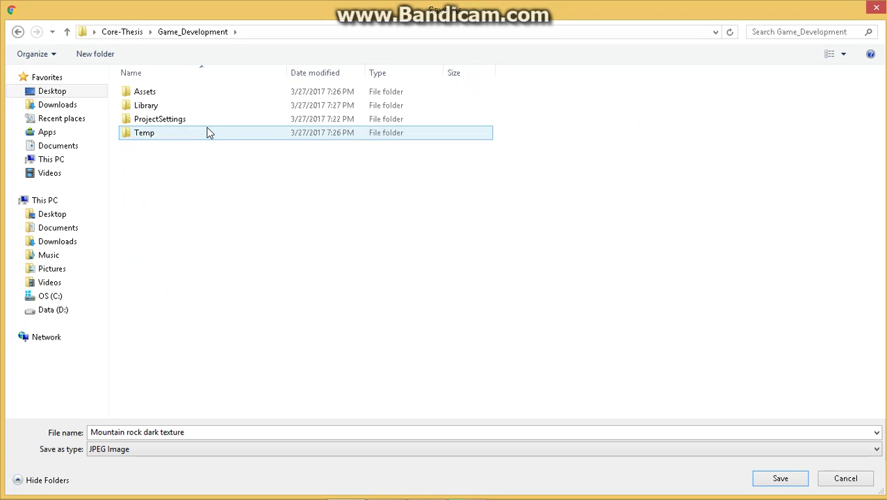
double_click(171, 94)
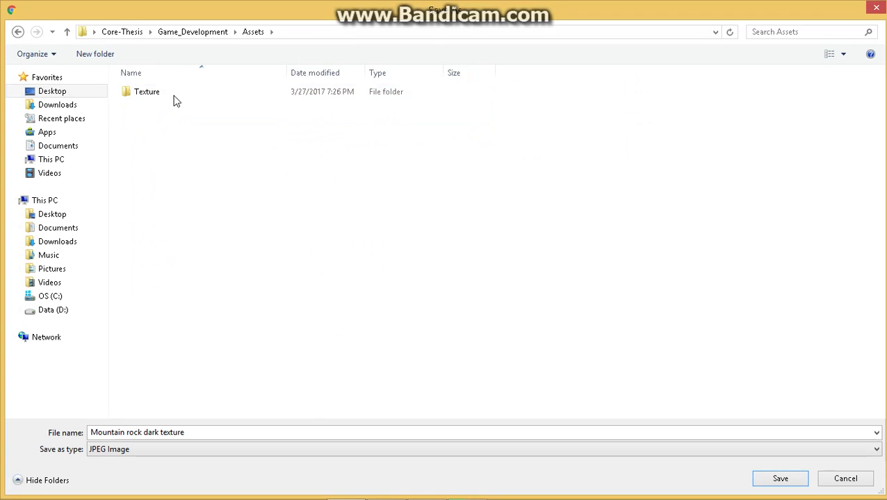
left_click(173, 98)
double_click(174, 98)
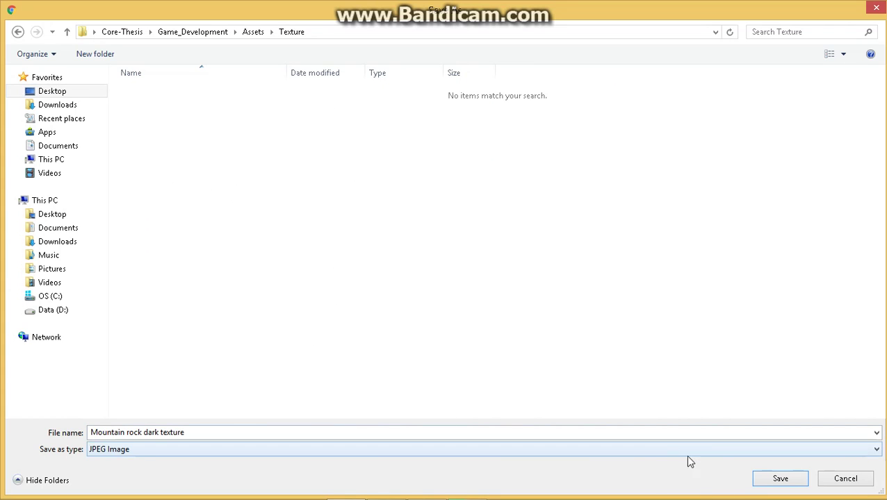
left_click(773, 485)
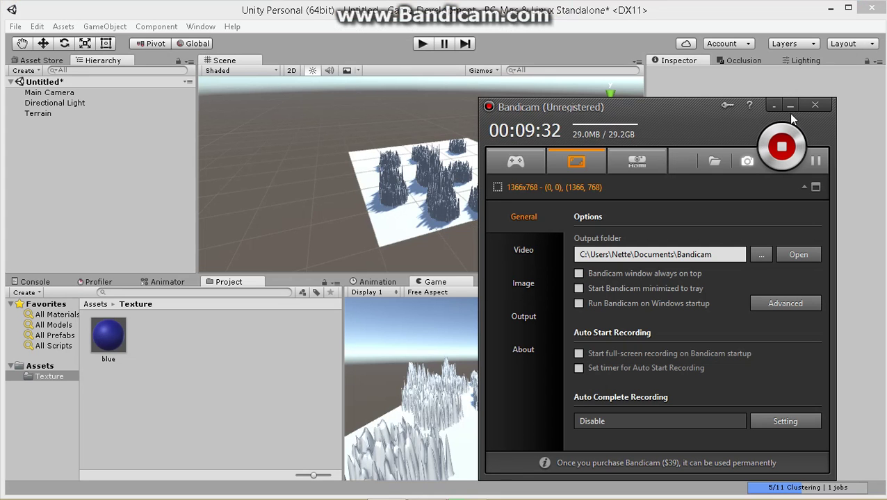
left_click(791, 106)
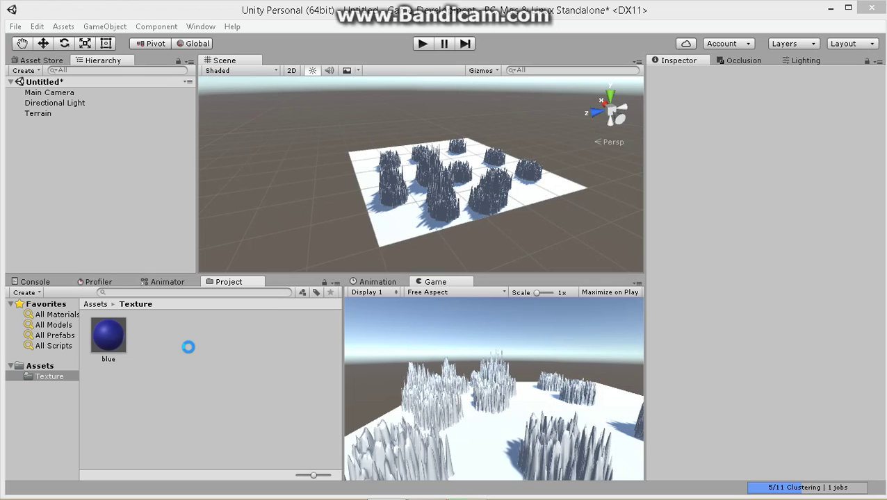
key("alt+Tab")
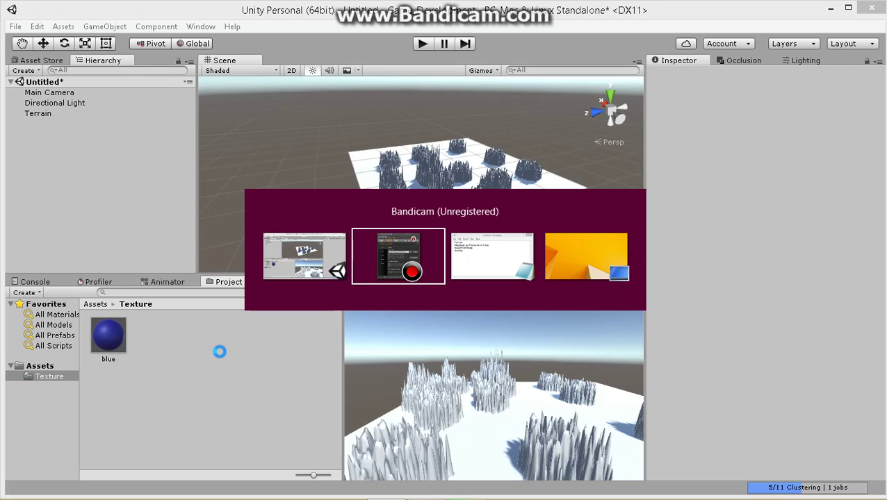
key("alt+Tab")
key("alt+Tab")
key("alt+Tab")
key("alt+Tab")
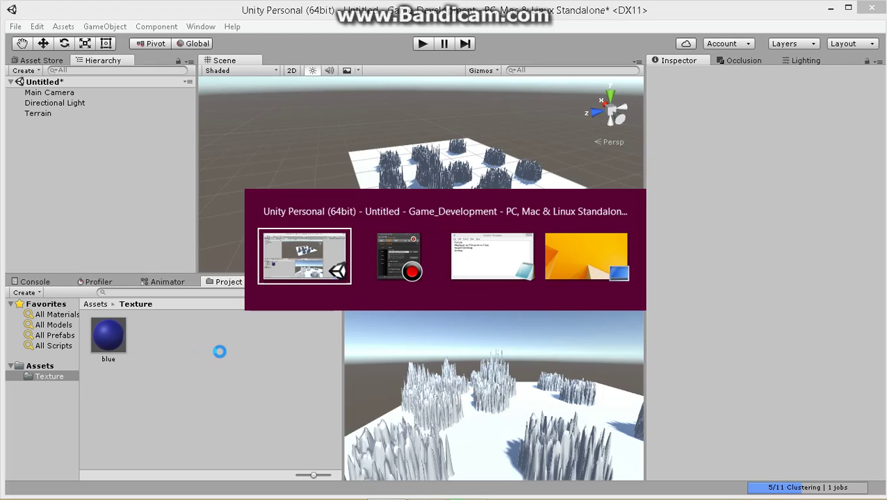